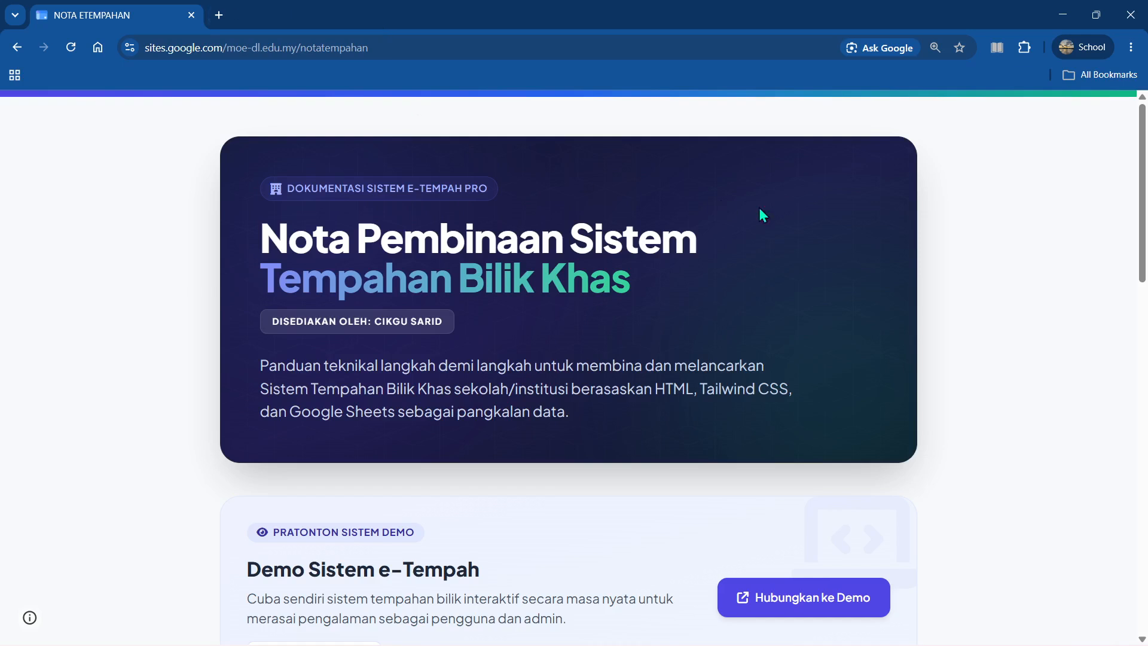
- Open the e-Tempah demo from the notes page and look over its home page and featured facilities
scroll(903, 248, "down", 5)
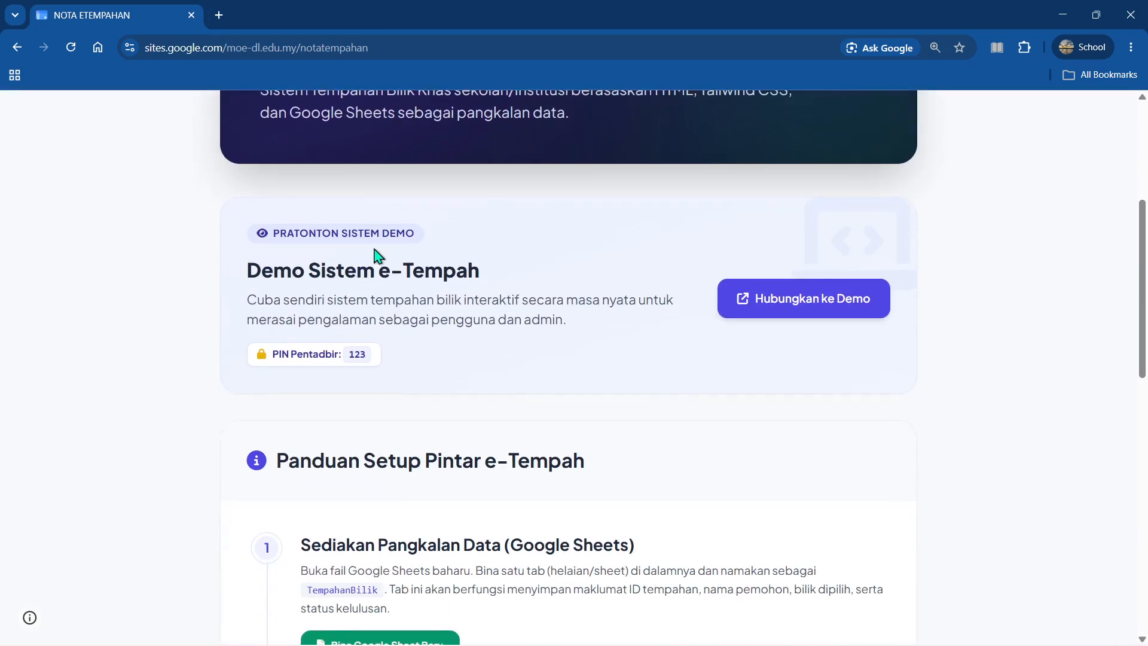
left_click(798, 308)
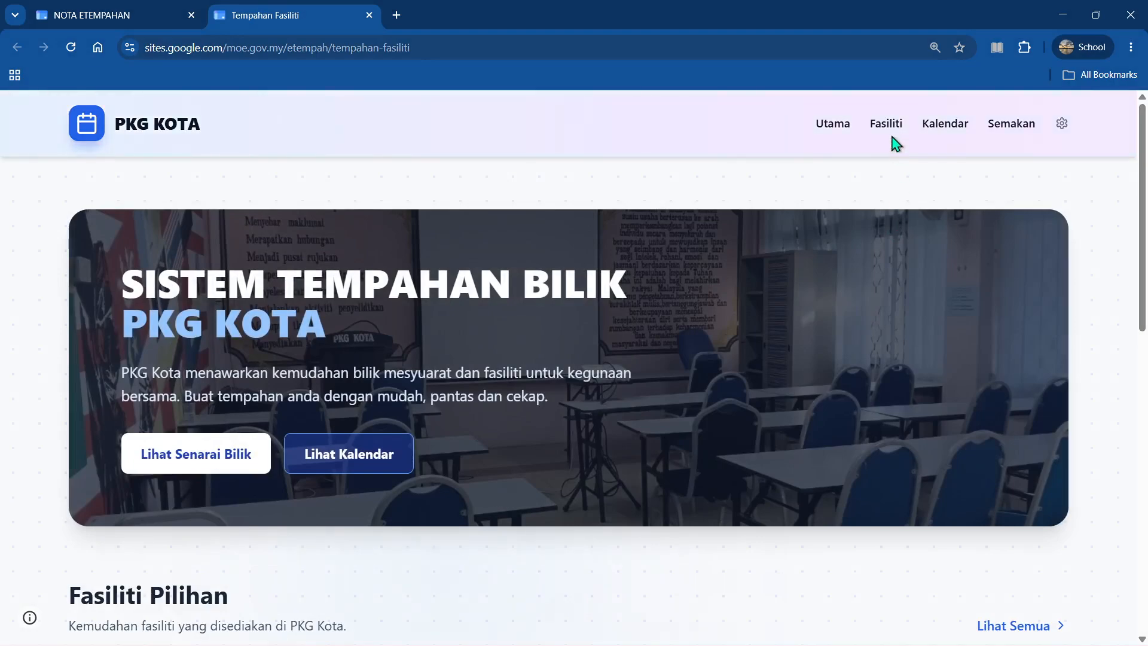
scroll(1070, 229, "down", 8)
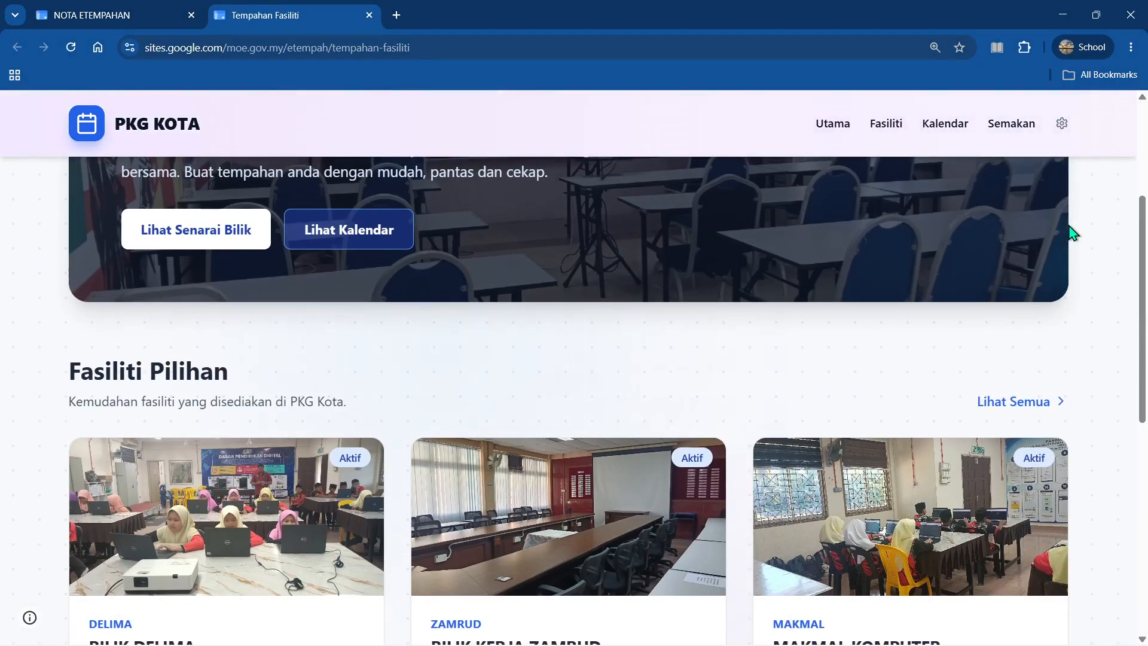
scroll(1071, 233, "down", 4)
scroll(1070, 234, "up", 12)
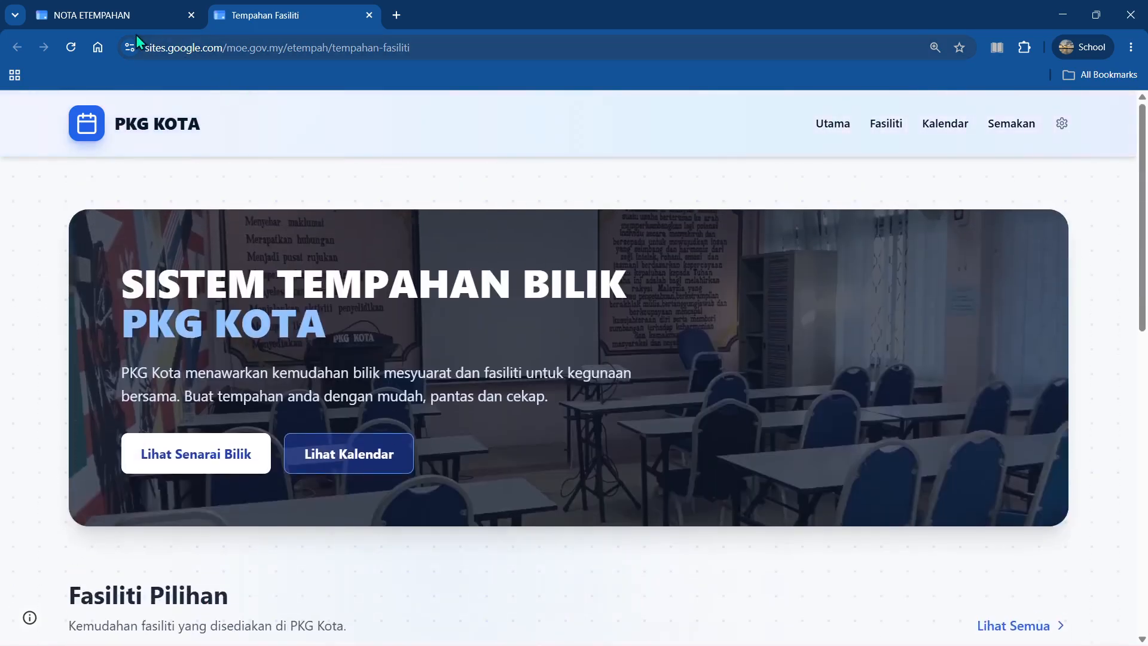
- Return to the NOTA ETEMPAHAN notes and read the first instructions under Panduan Setup Pintar e-Tempah
left_click(135, 24)
scroll(515, 277, "down", 4)
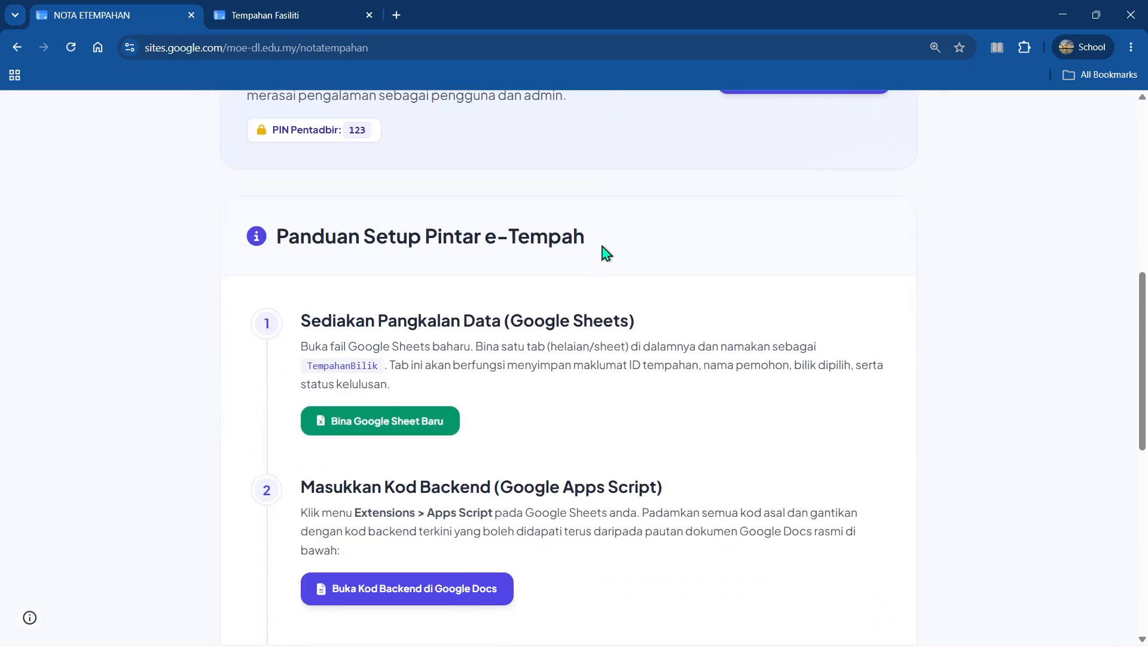
left_click_drag(600, 246, 358, 235)
left_click_drag(442, 233, 622, 240)
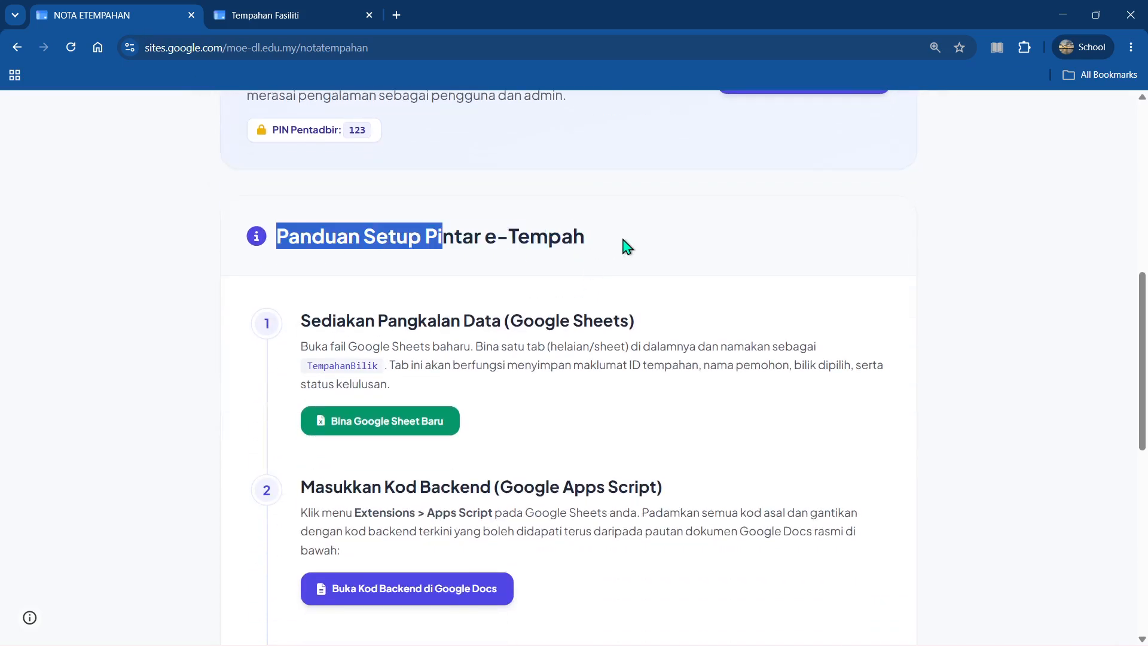
left_click(579, 240)
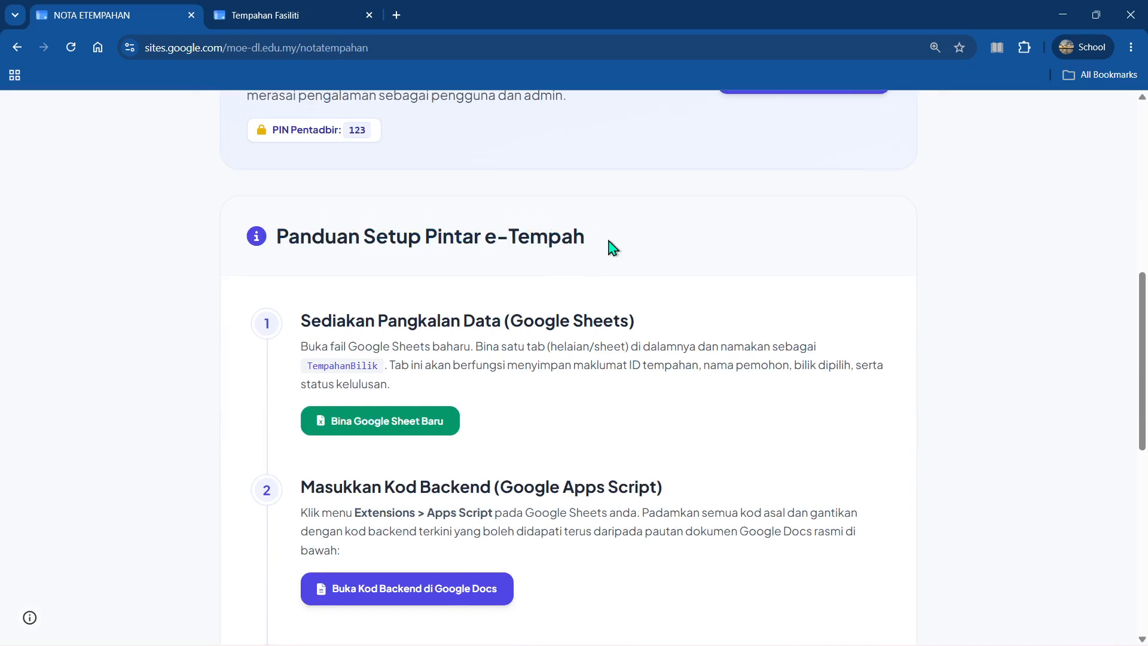
left_click_drag(276, 236, 362, 235)
scroll(509, 267, "down", 1)
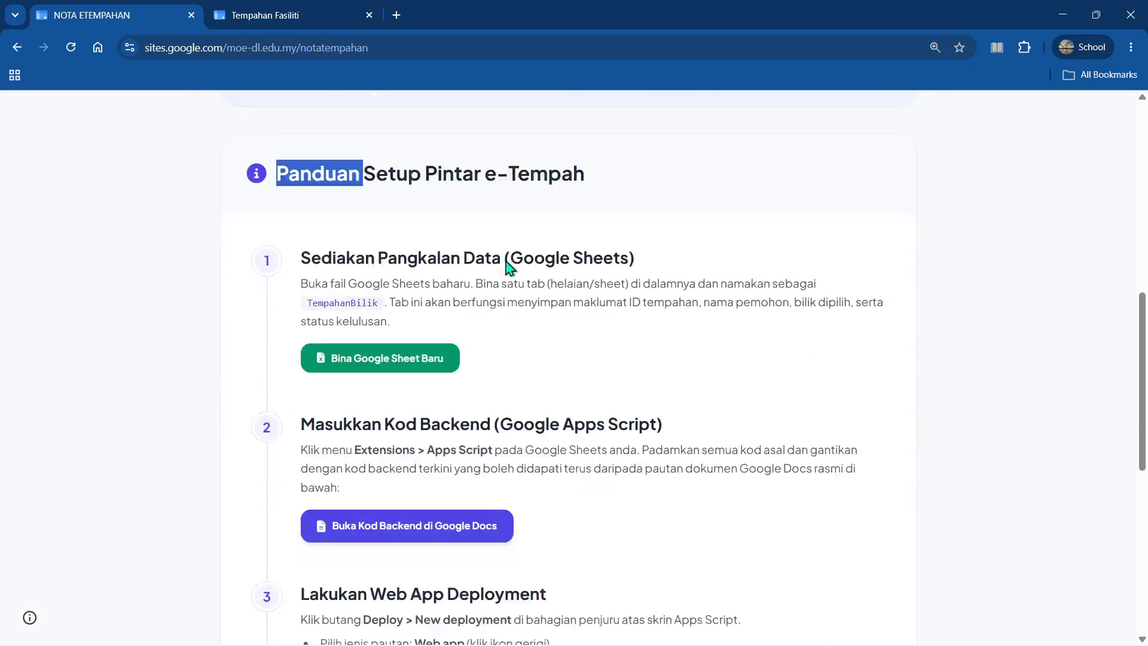
scroll(509, 268, "down", 1)
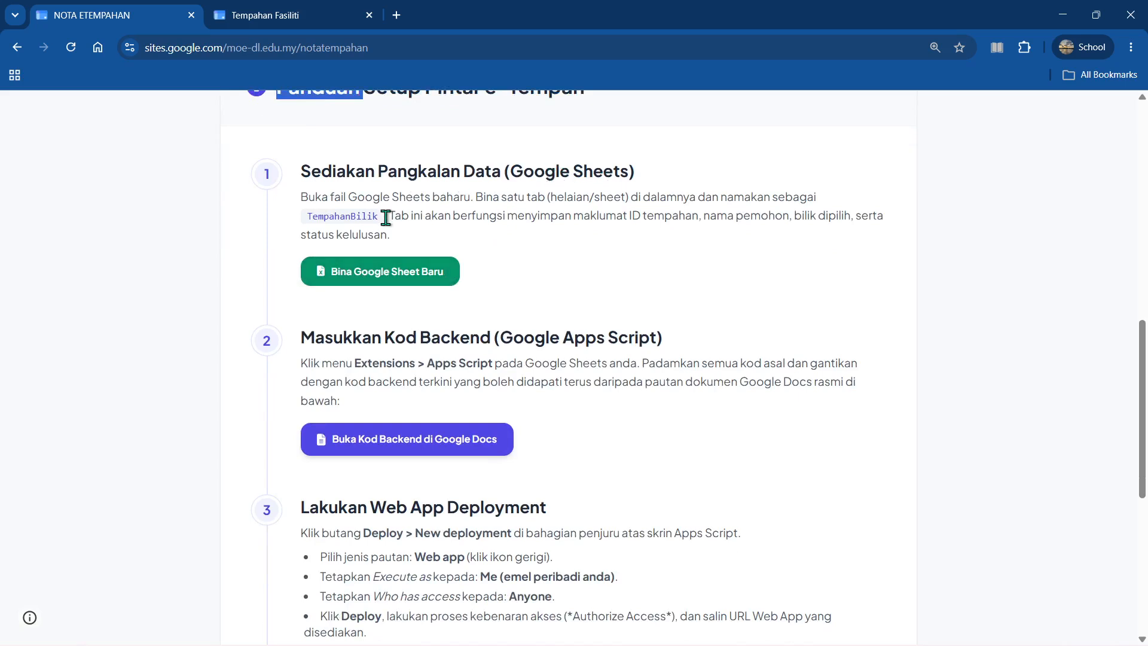
- Copy the name TempahanBilik from guide step 1 and create a new Google Sheet through its link
left_click_drag(381, 220, 307, 216)
right_click(307, 216)
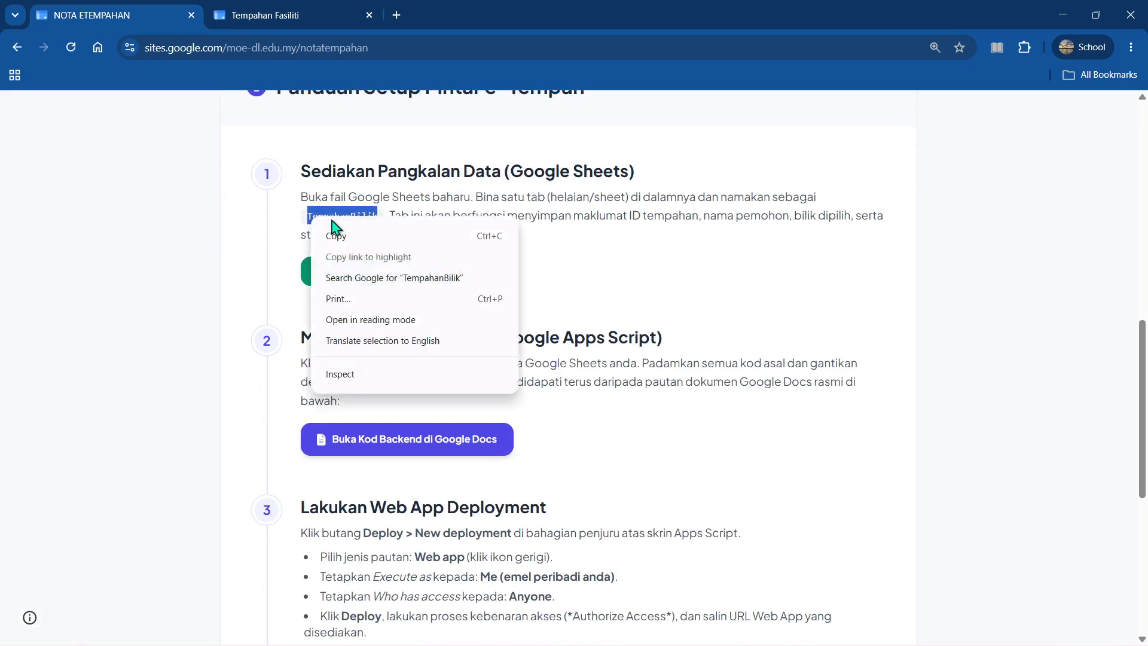
left_click(333, 227)
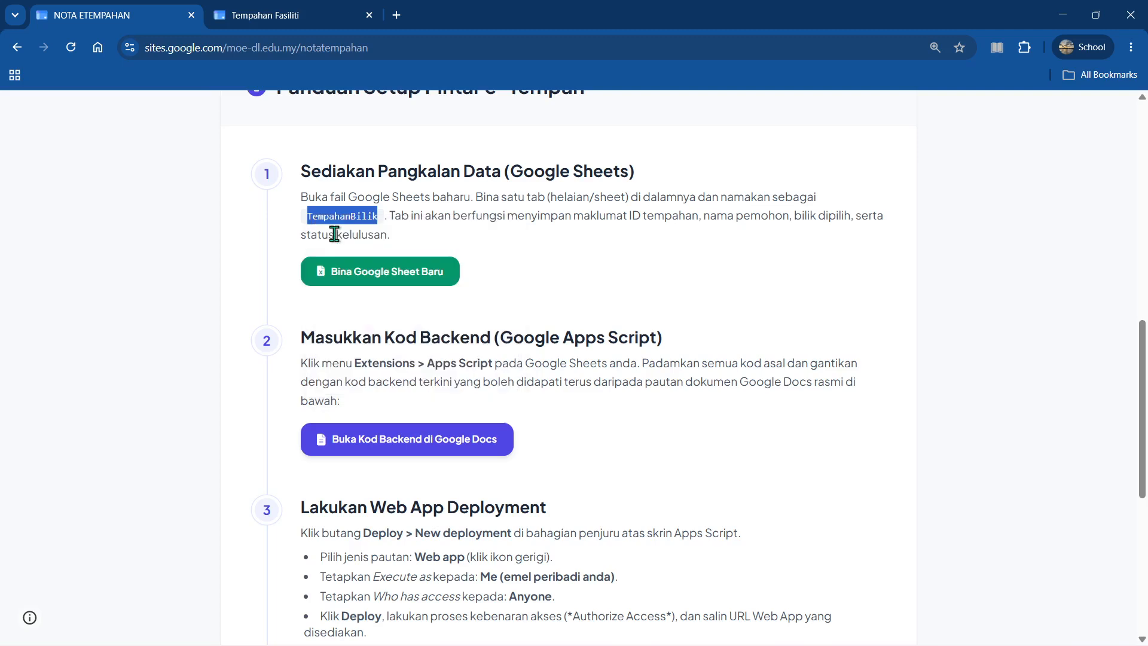
left_click(406, 273)
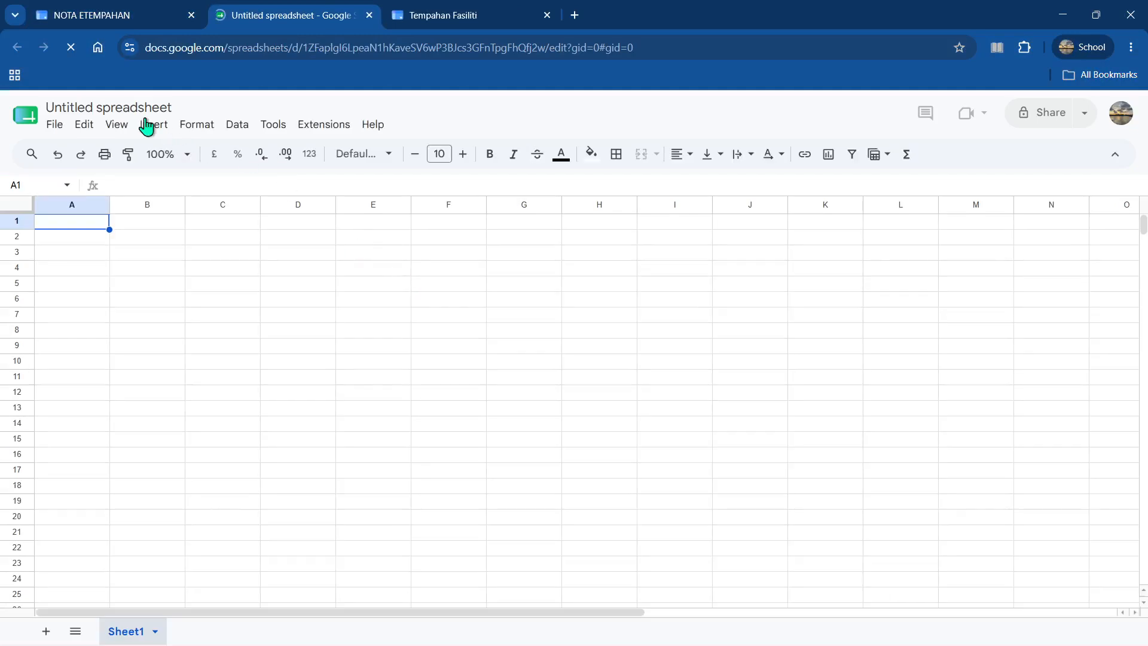
- Rename the untitled spreadsheet as TempahanBilik using the copied name
left_click(127, 108)
right_click(128, 108)
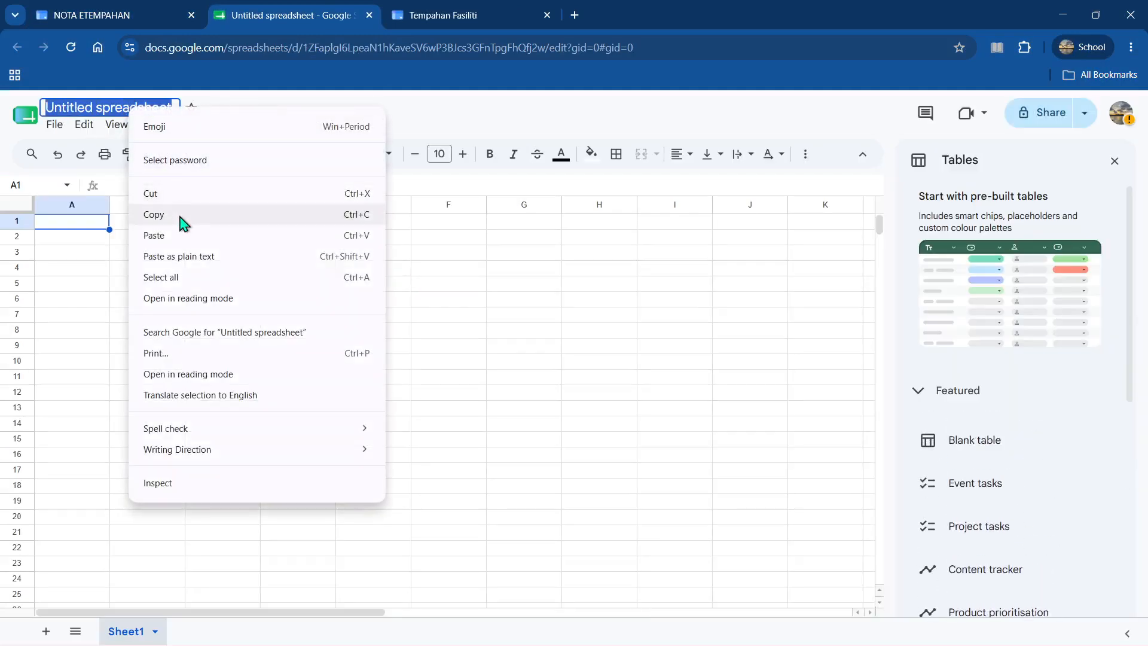
left_click(182, 235)
left_click(190, 224)
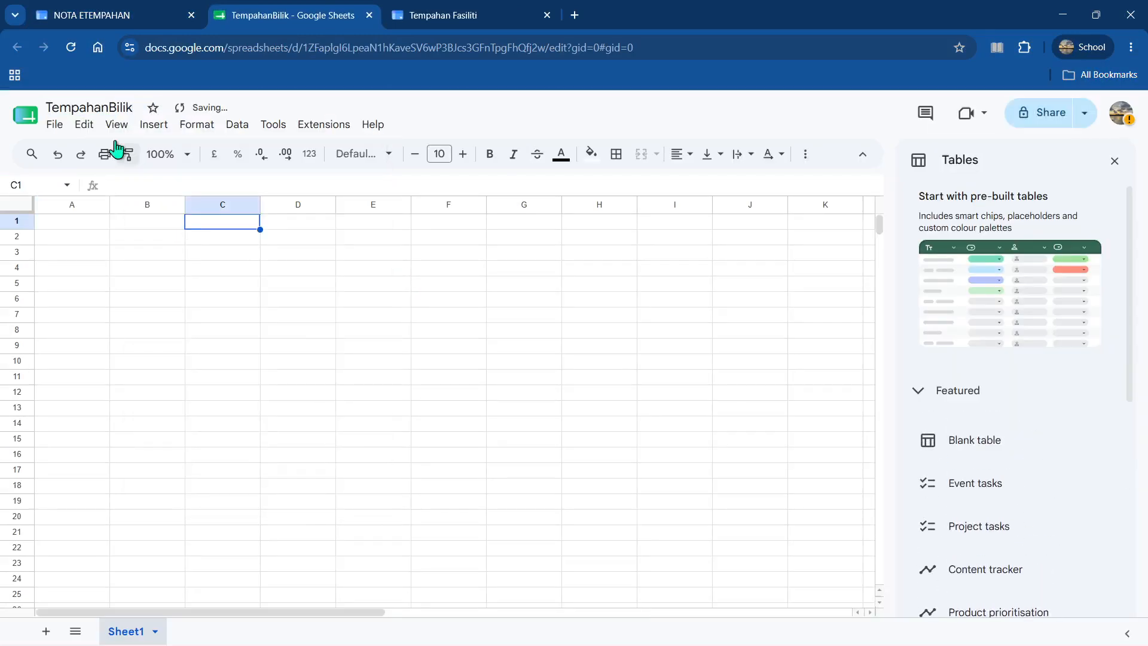
left_click(343, 317)
- Go back to the setup guide and open the backend code document linked in step 2, Masukkan Kod Backend
left_click(150, 11)
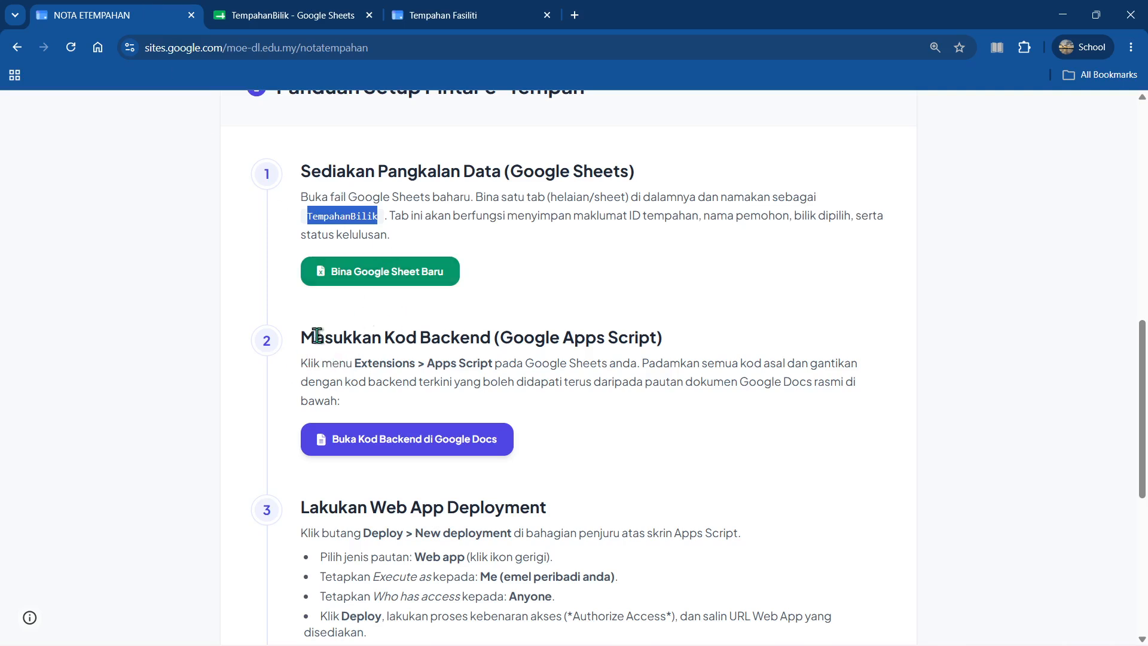
left_click_drag(315, 336, 658, 345)
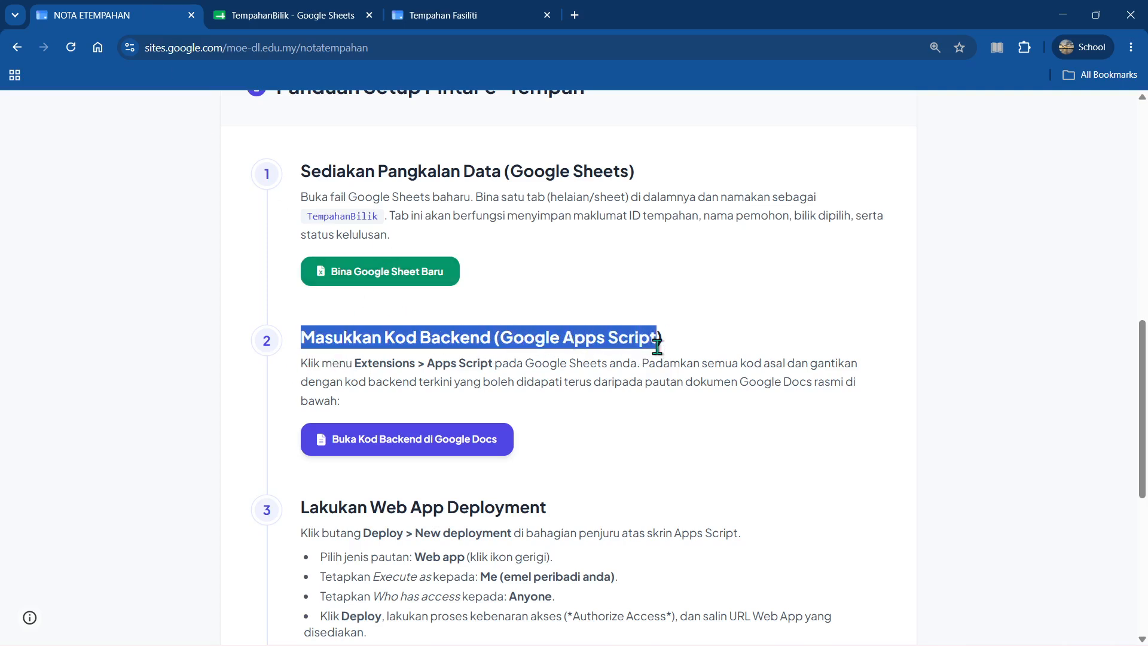
left_click(675, 338)
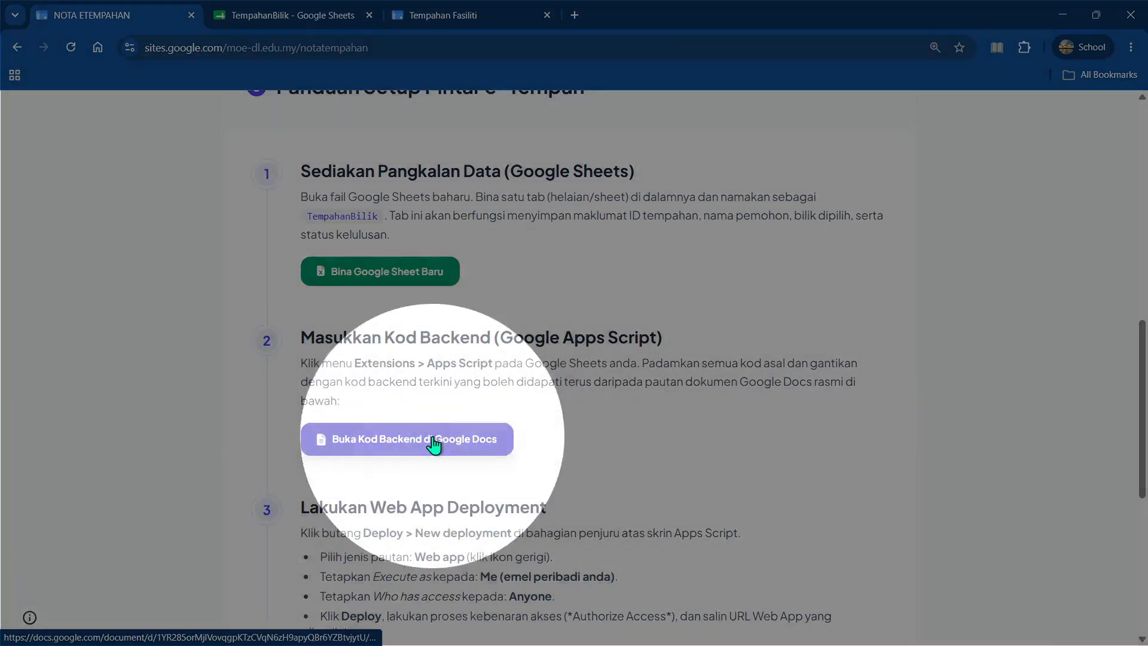
left_click(432, 441)
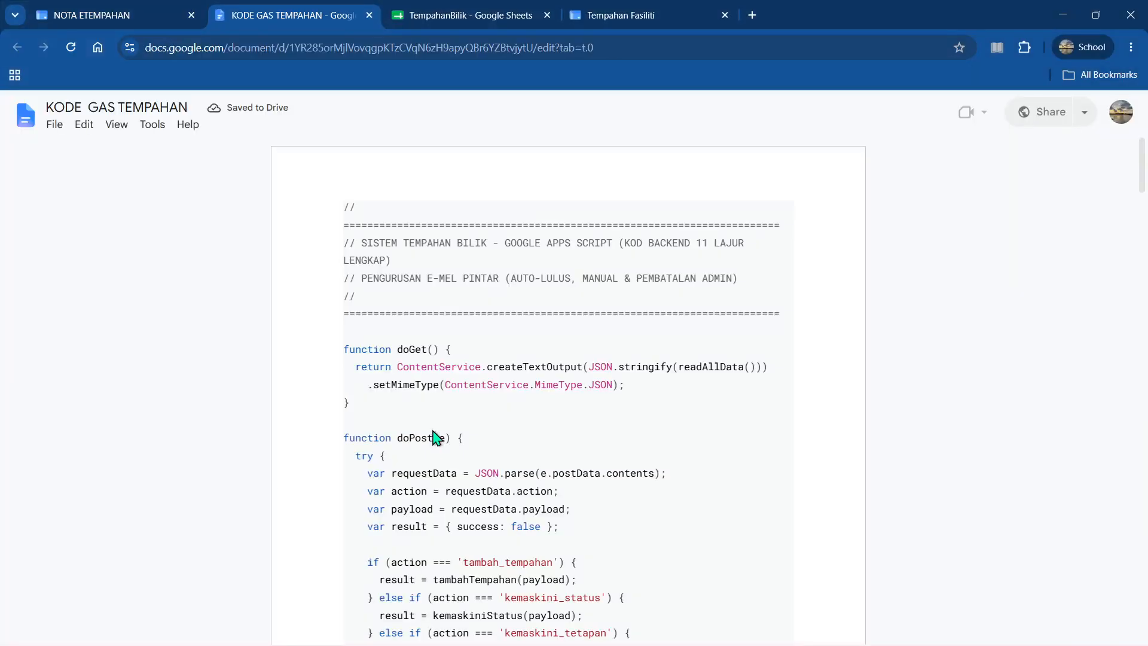
- Copy the entire backend code from the KODE GAS TEMPAHAN document
key("ctrl+a")
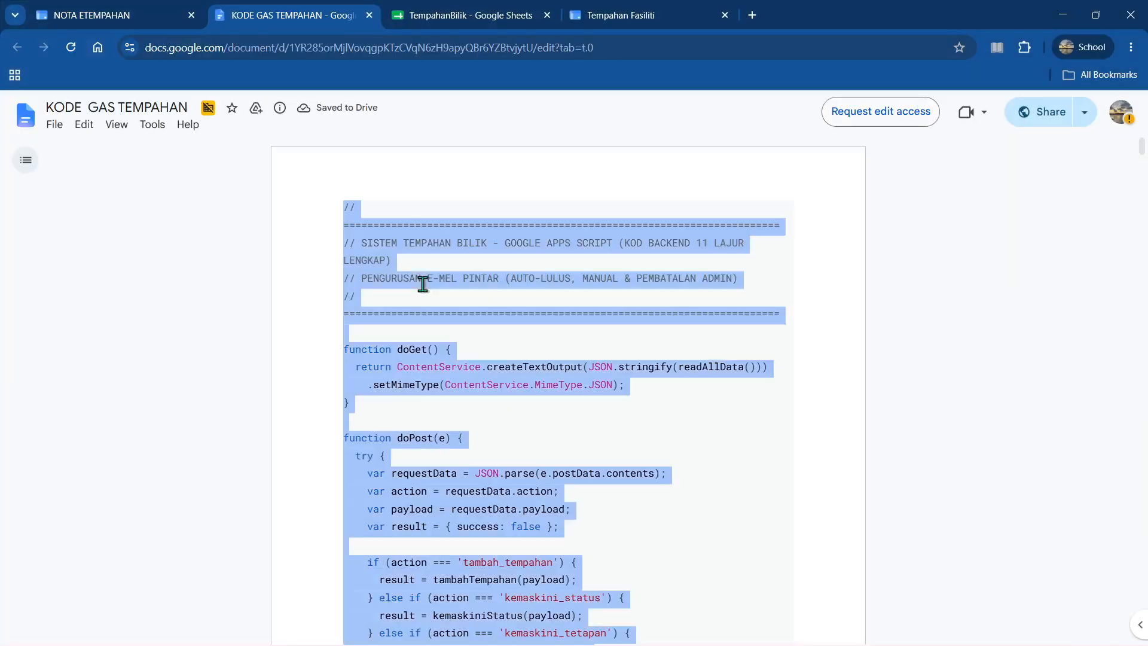
right_click(423, 284)
left_click(473, 302)
right_click(437, 289)
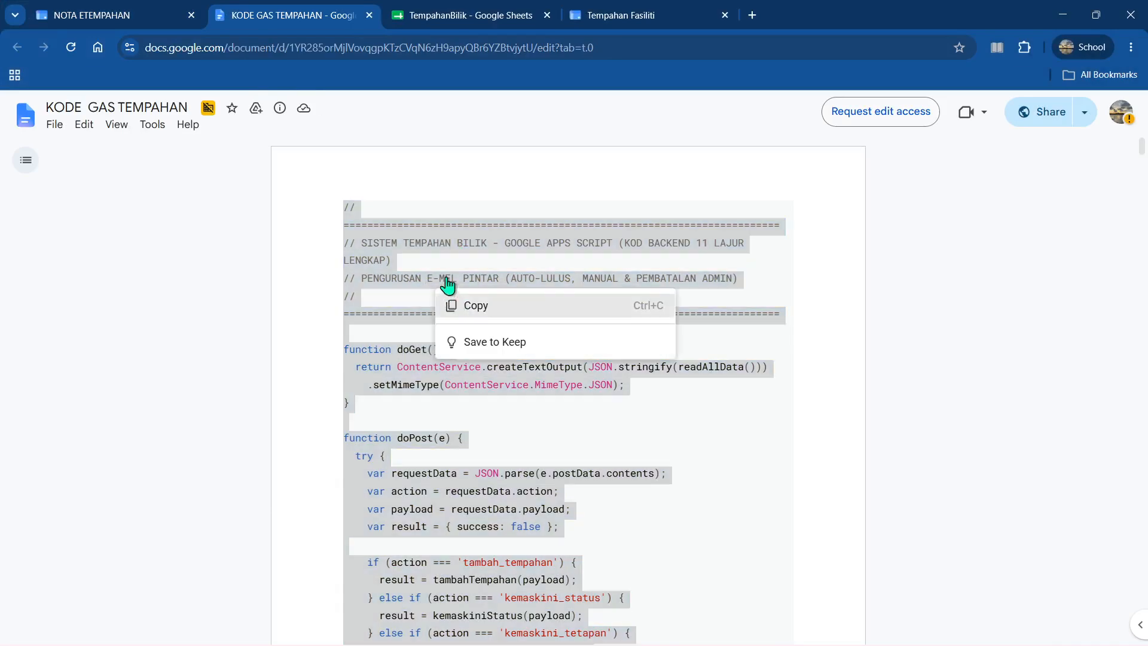
left_click(455, 304)
left_click(409, 221)
scroll(477, 264, "down", 2)
scroll(496, 281, "up", 2)
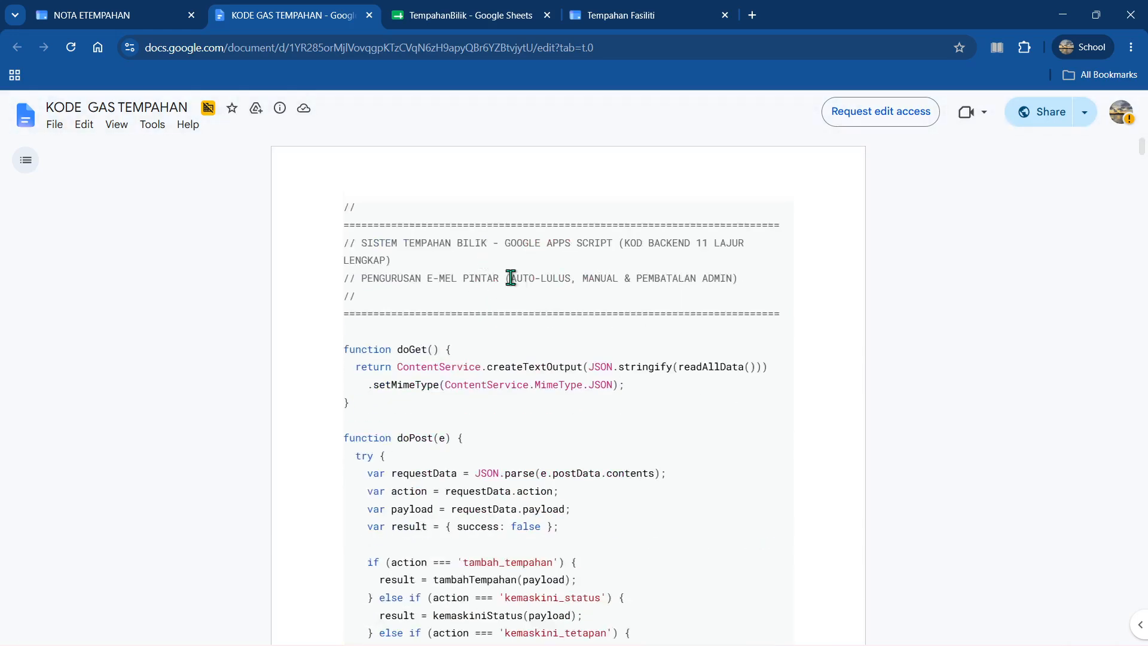
key("ctrl+a")
right_click(523, 282)
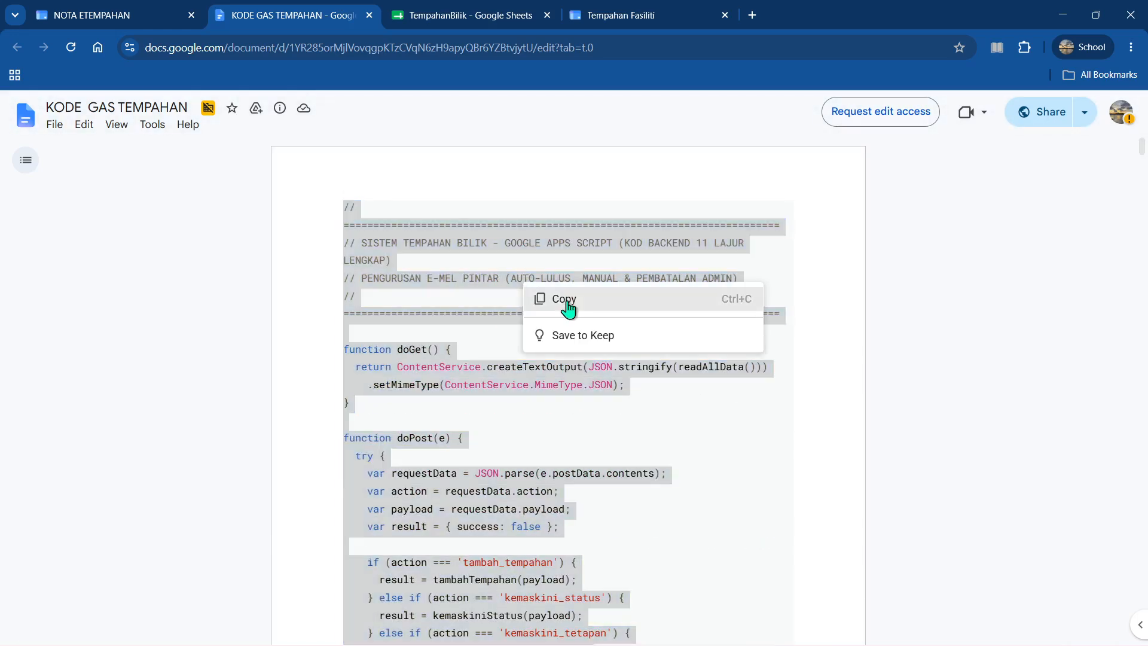
left_click(565, 302)
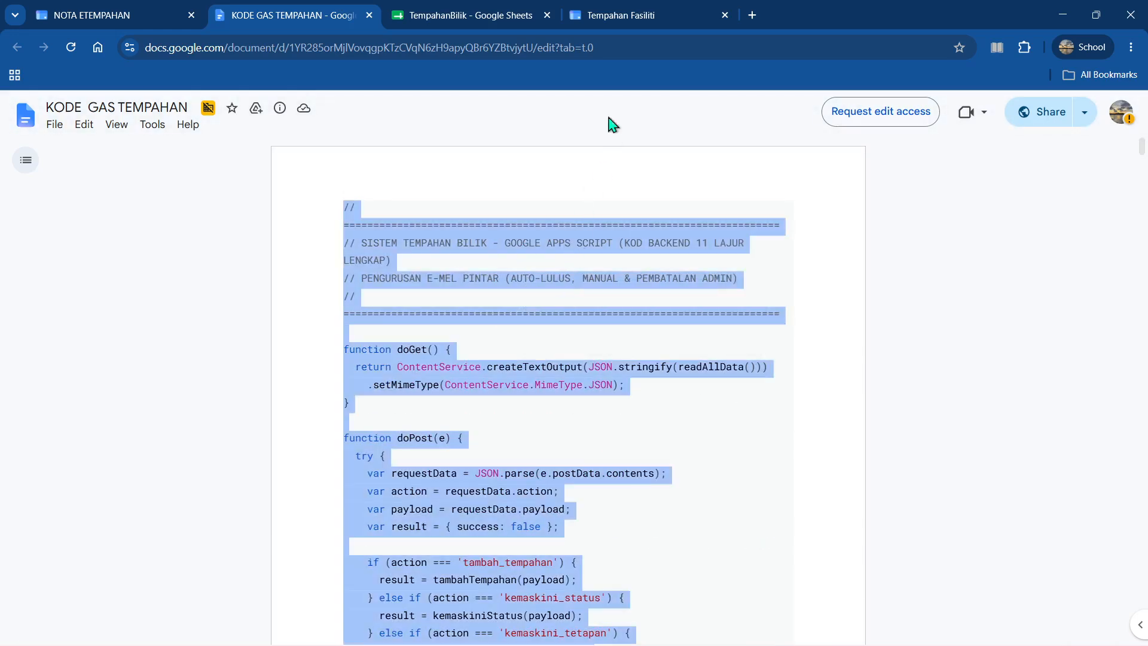
- Switch to the TempahanBilik spreadsheet and open its Apps Script project
left_click(492, 16)
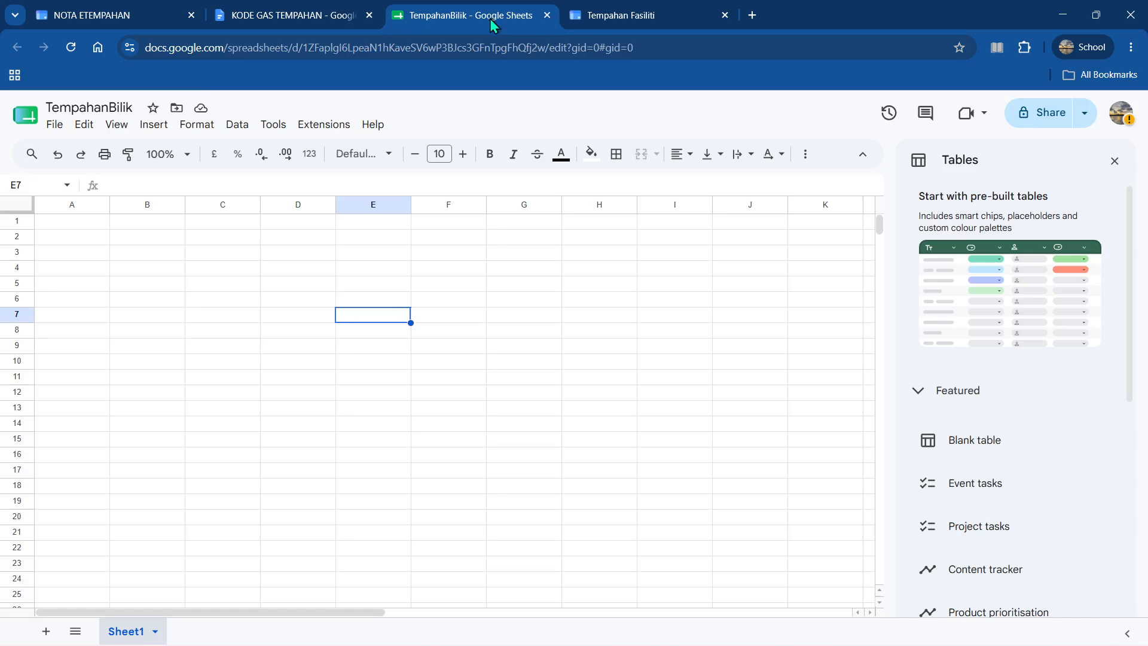
left_click(338, 127)
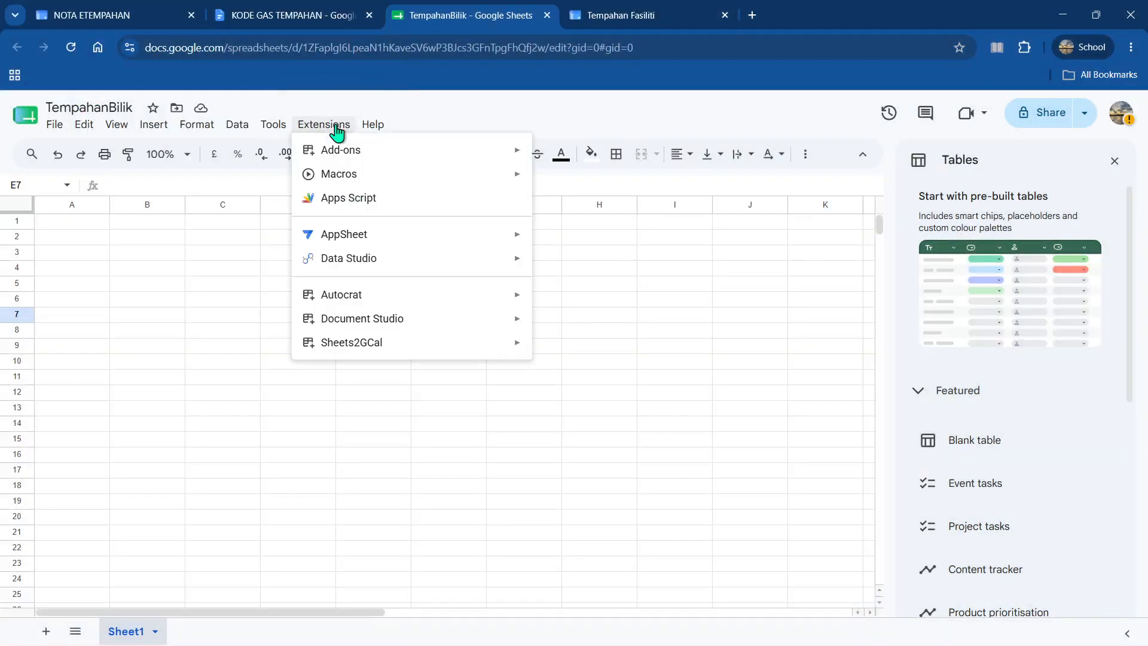
left_click(342, 198)
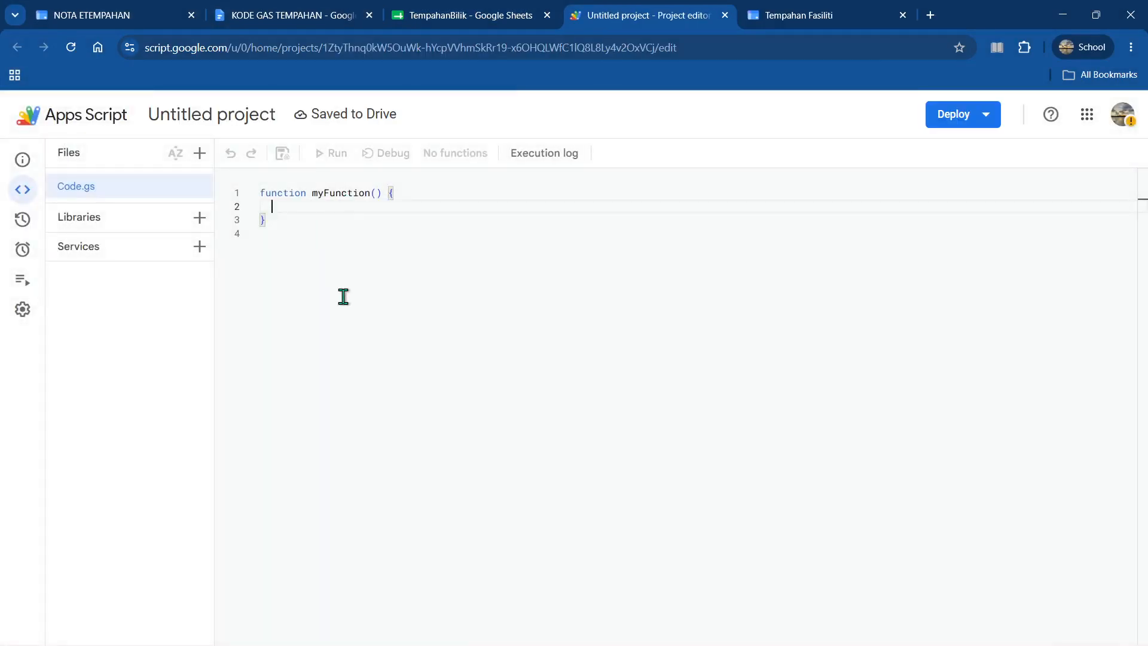
- Replace the default myFunction code in Code.gs with the copied backend code and save the project
left_click_drag(325, 284, 260, 172)
key("BackSpace")
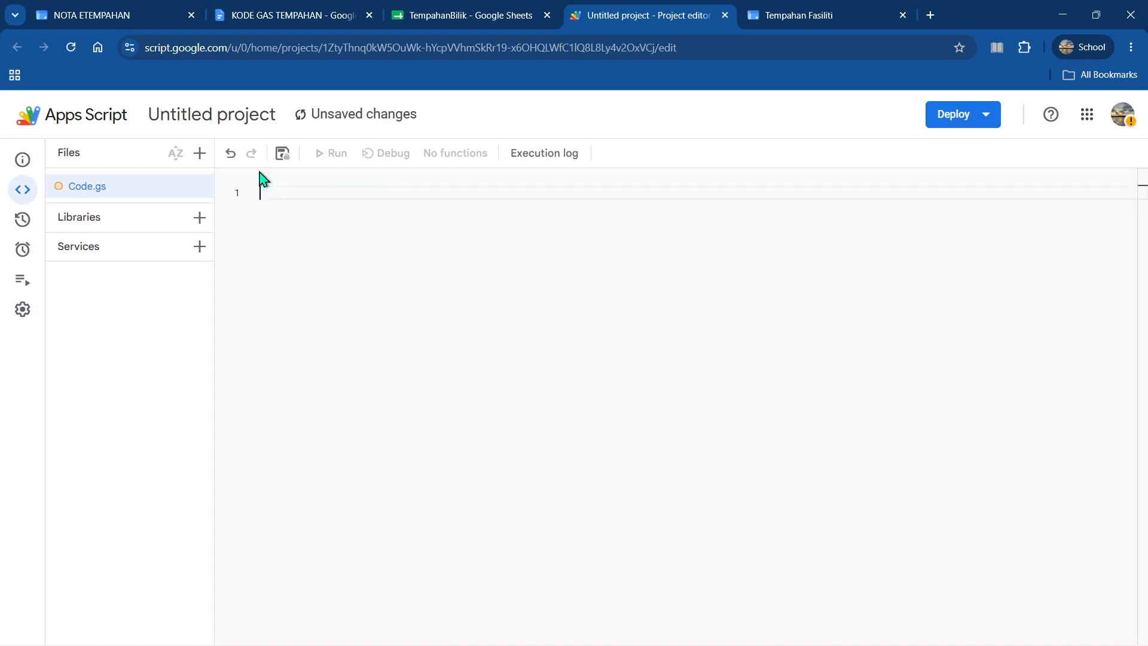
right_click(289, 201)
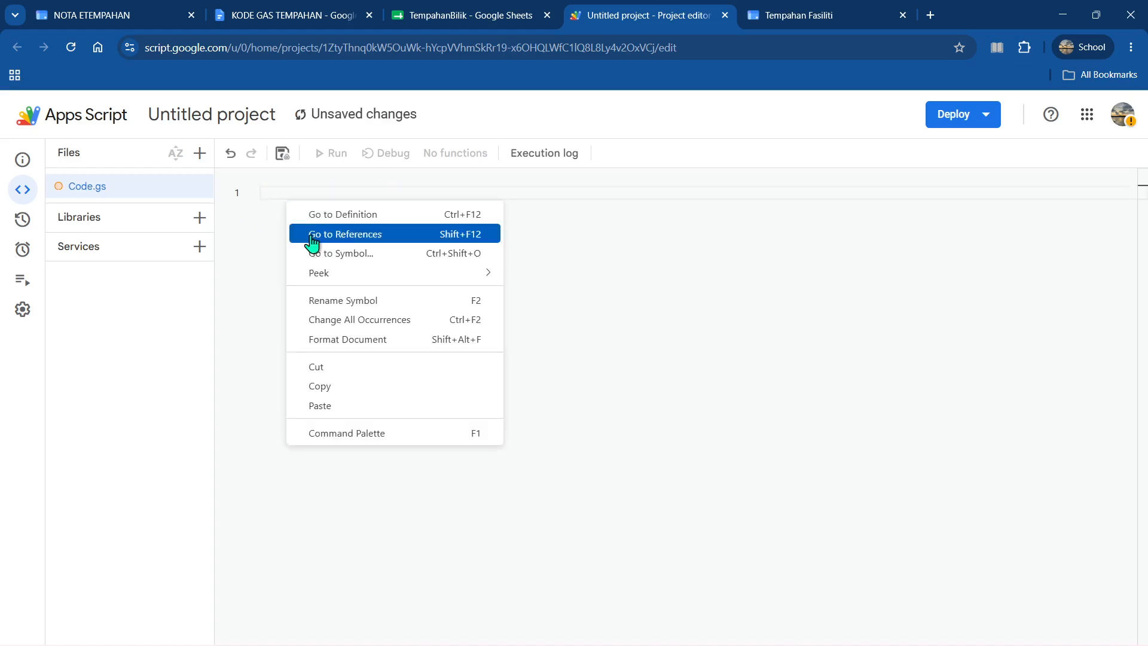
left_click(338, 403)
left_click(277, 152)
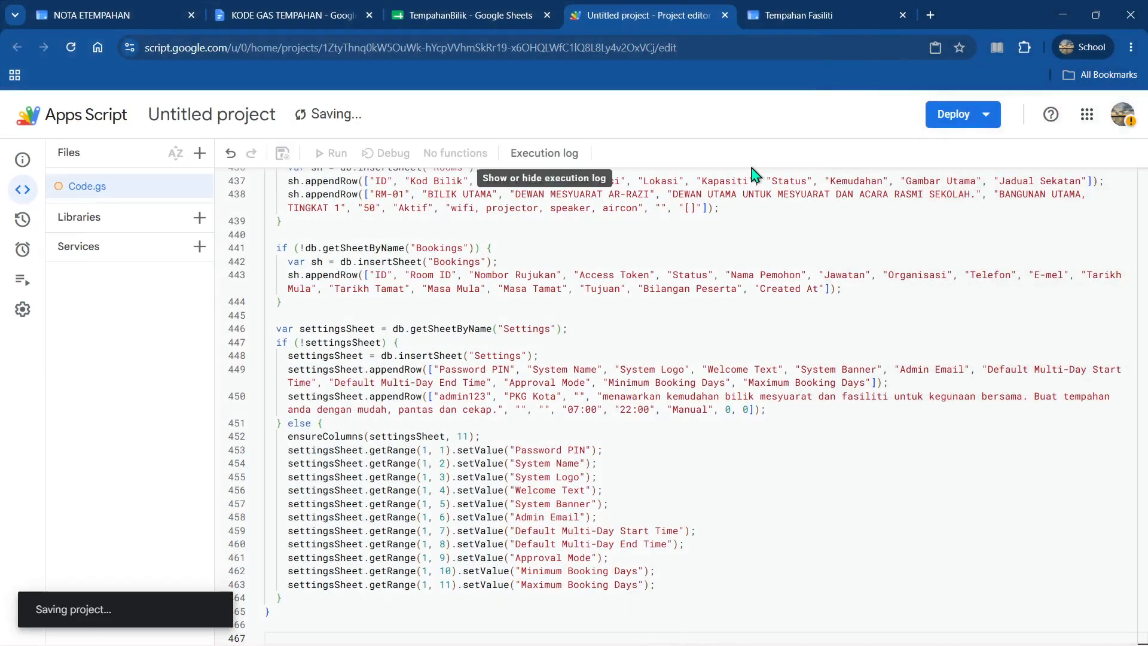
- Set up a new deployment of type Web app with access granted to Anyone
left_click(987, 117)
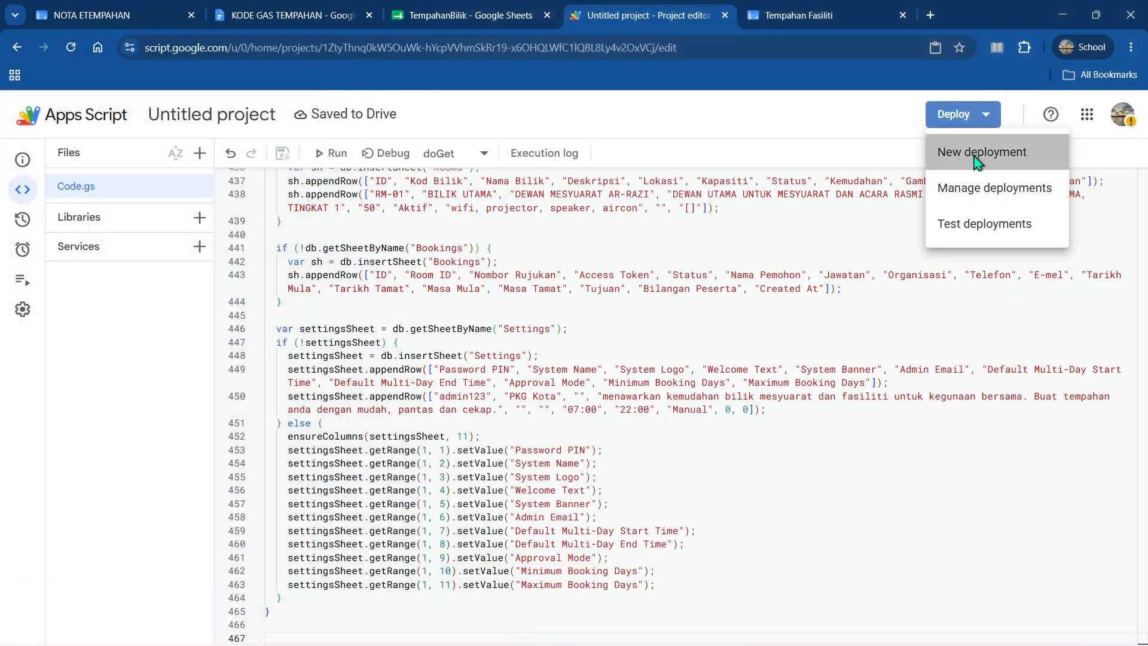
left_click(976, 157)
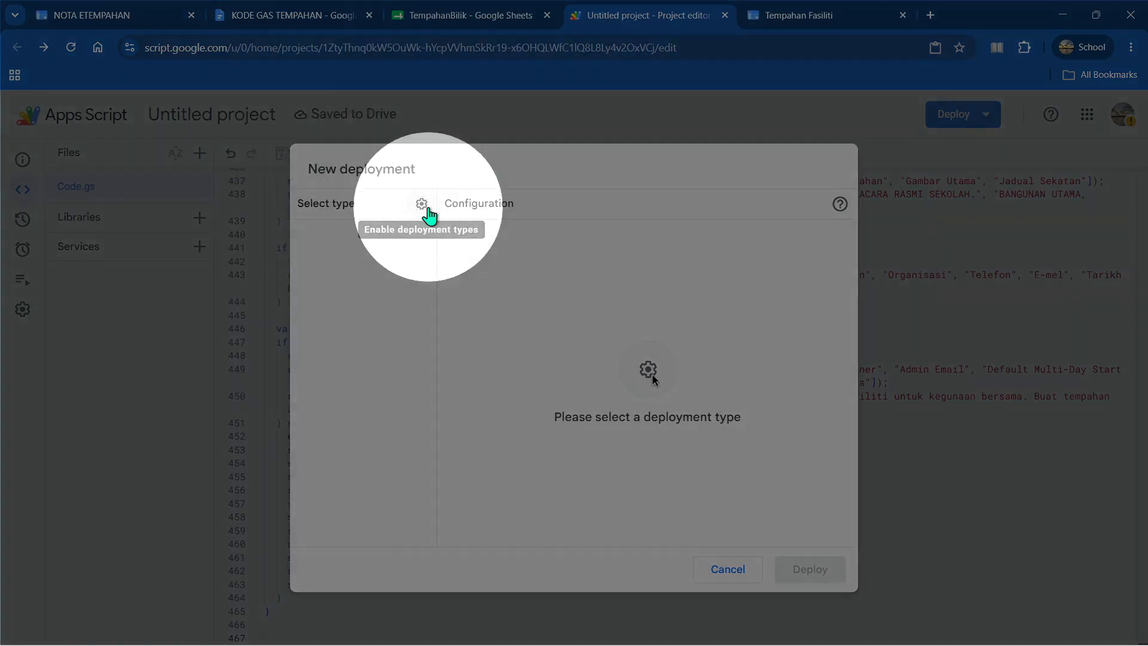
left_click(424, 205)
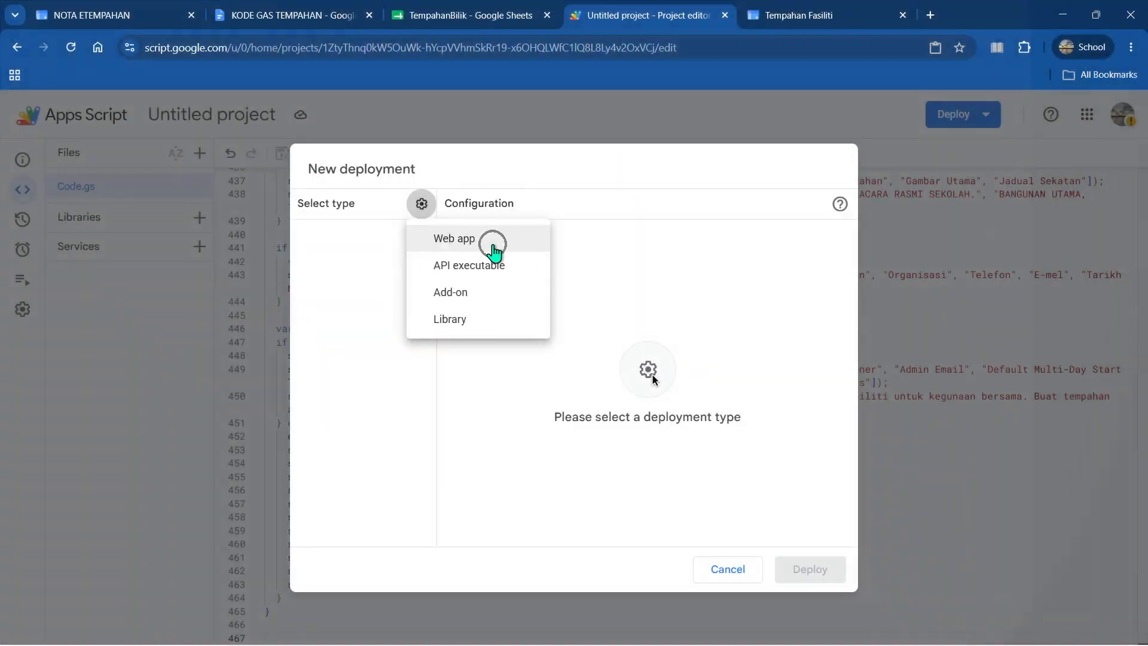
left_click(494, 249)
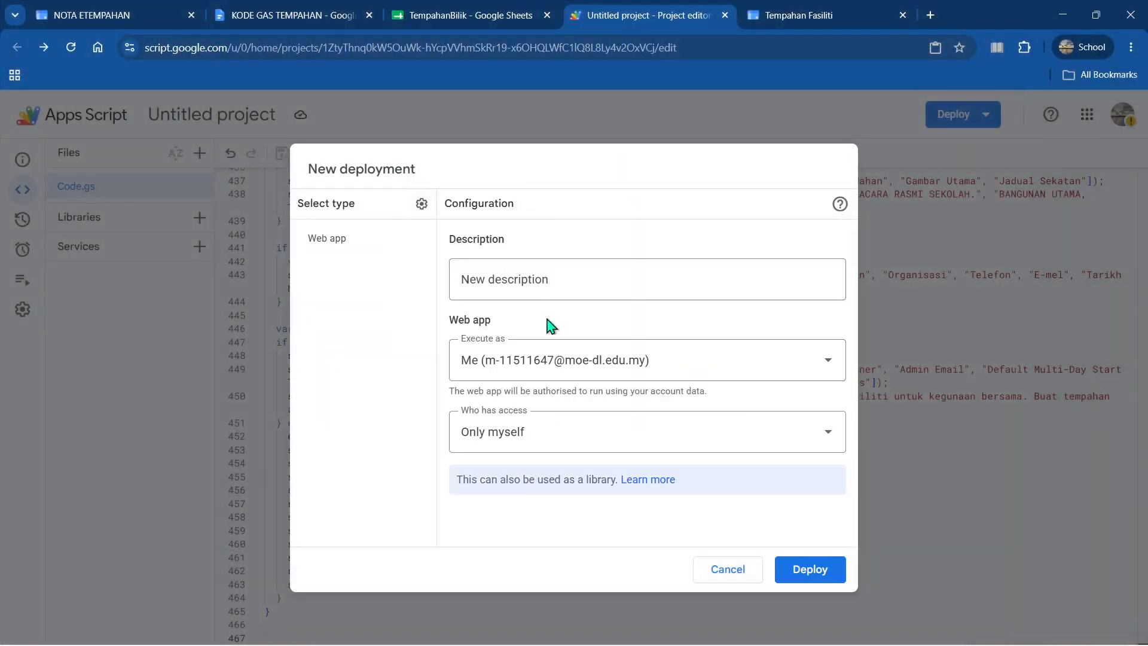
left_click(641, 431)
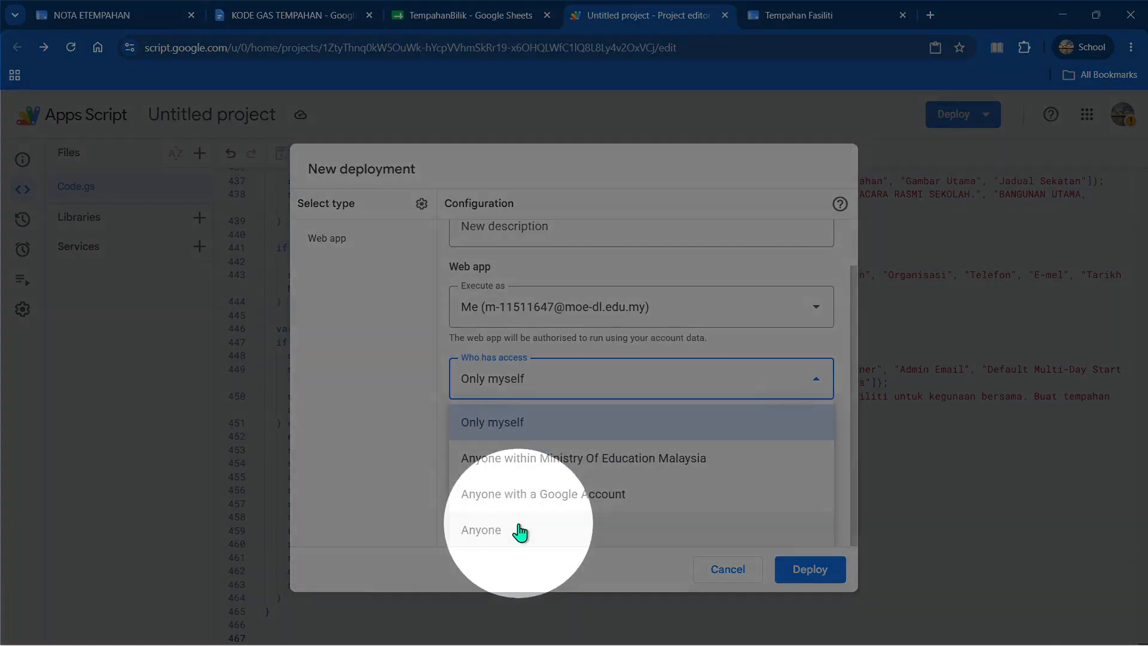
left_click(515, 530)
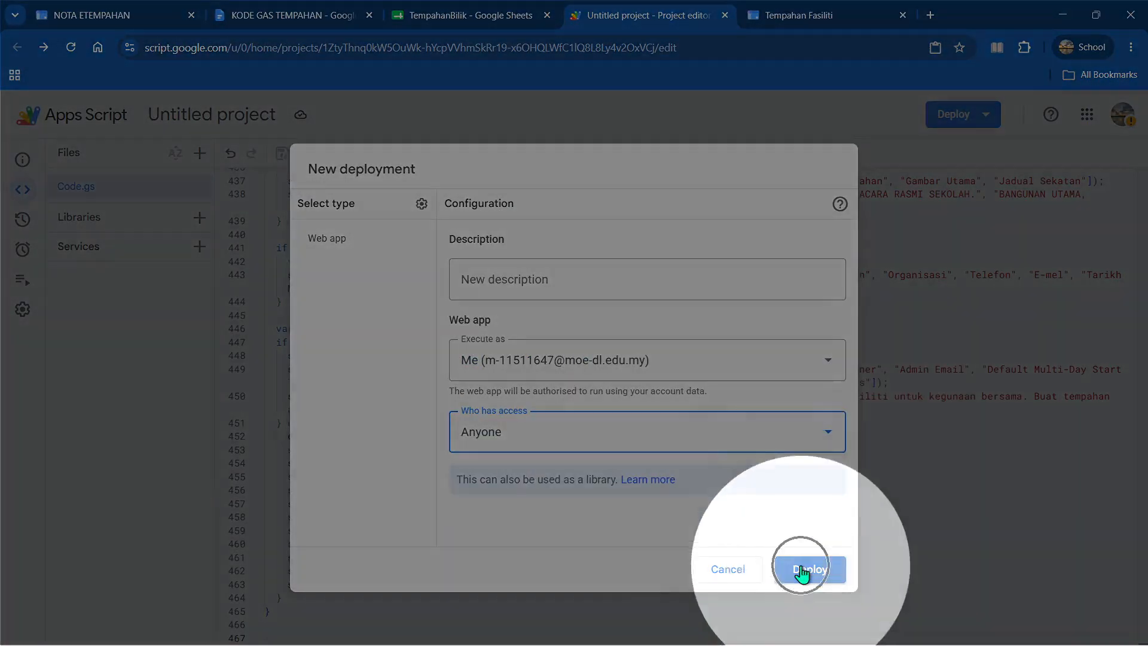
- Deploy the web app and authorise the project with all requested Google Sheets and email permissions
left_click(802, 572)
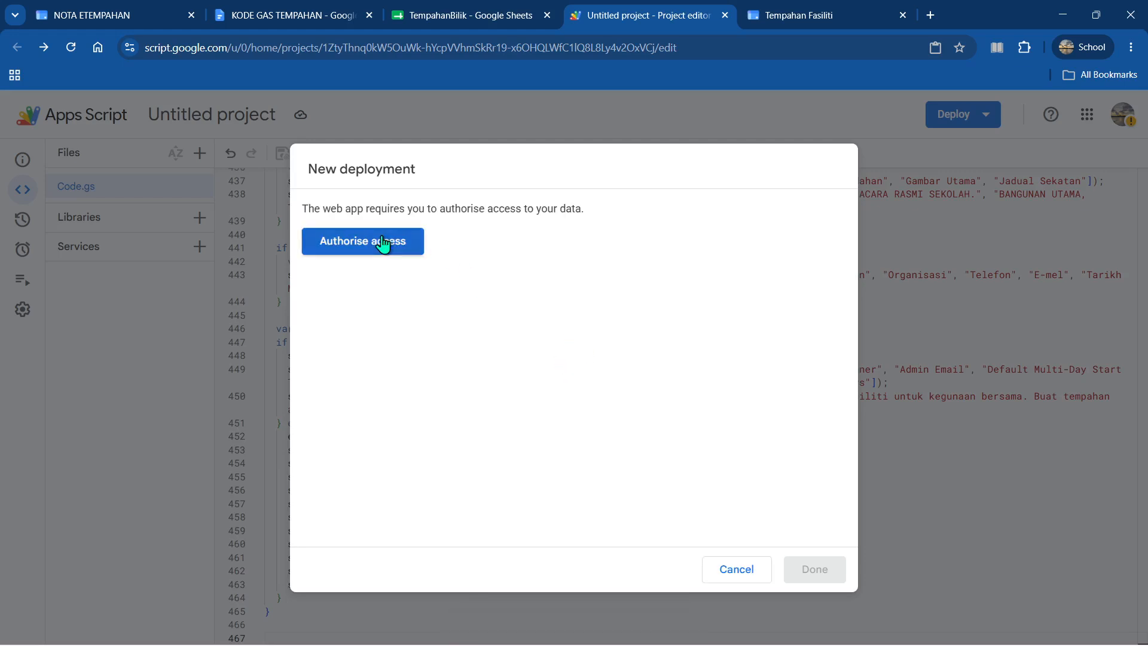
left_click(383, 243)
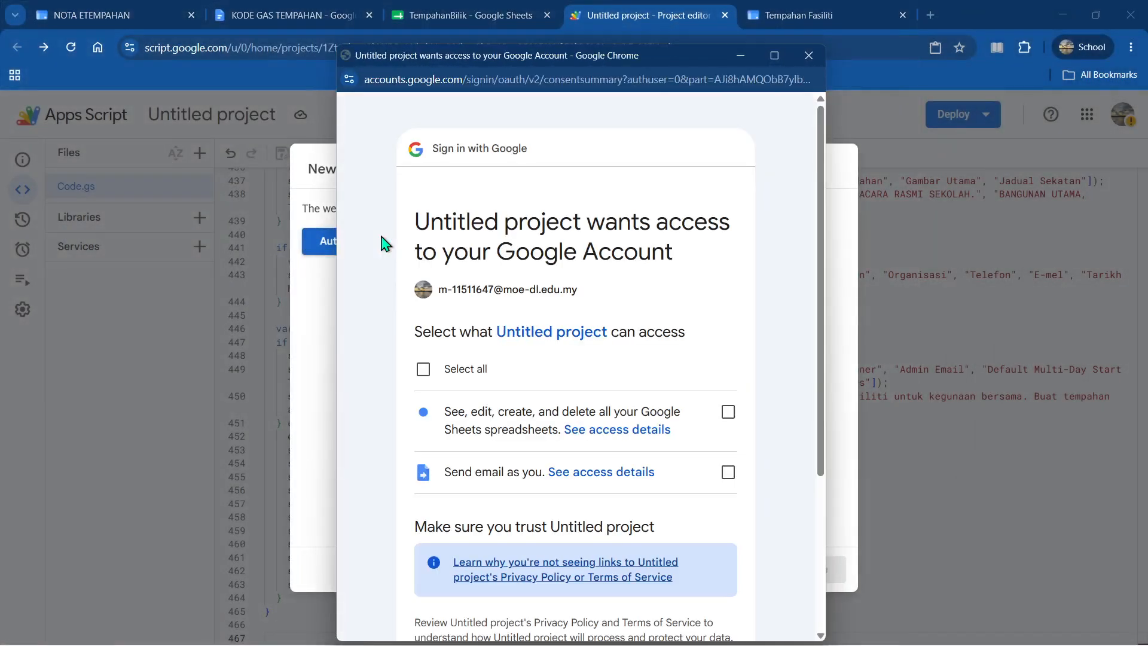
left_click(424, 369)
scroll(538, 335, "down", 4)
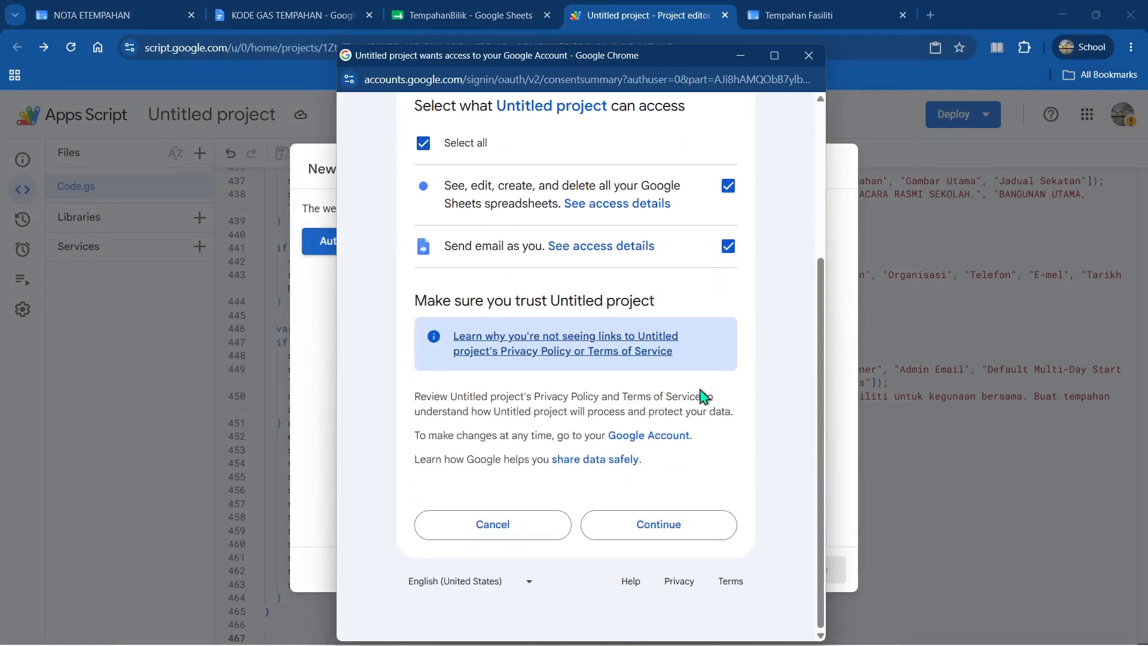
left_click(679, 525)
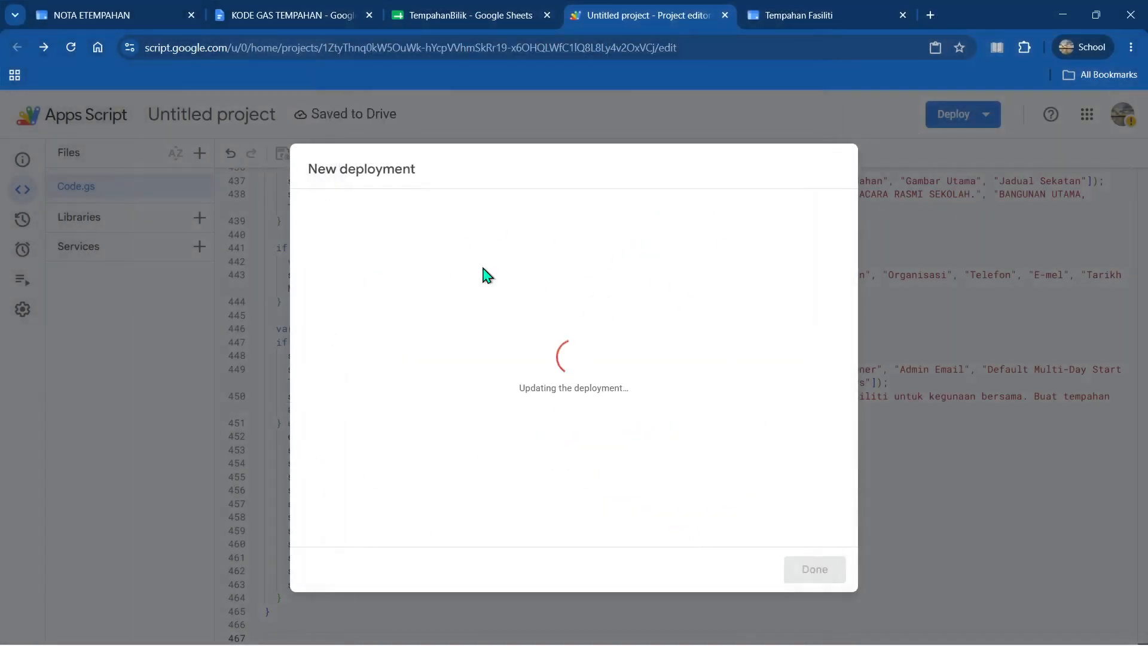
left_click_drag(366, 375, 304, 373)
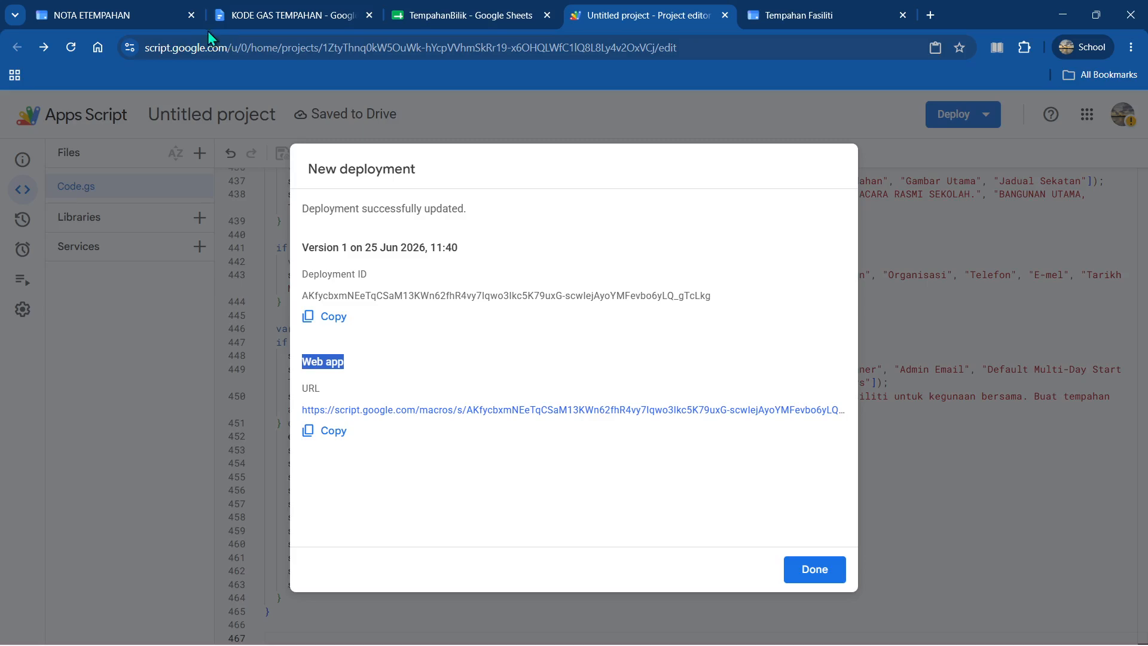
- Return to the NOTA ETEMPAHAN guide and open the frontend code document linked in section 4
left_click(127, 20)
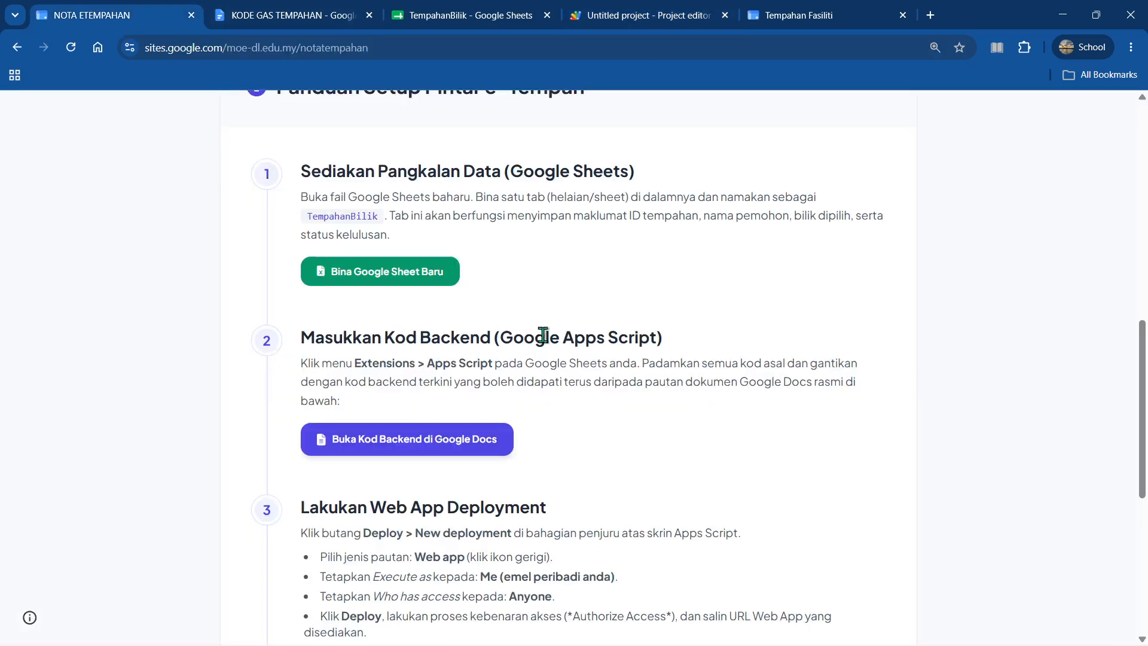
scroll(542, 337, "down", 3)
left_click_drag(304, 284, 591, 392)
left_click(562, 350)
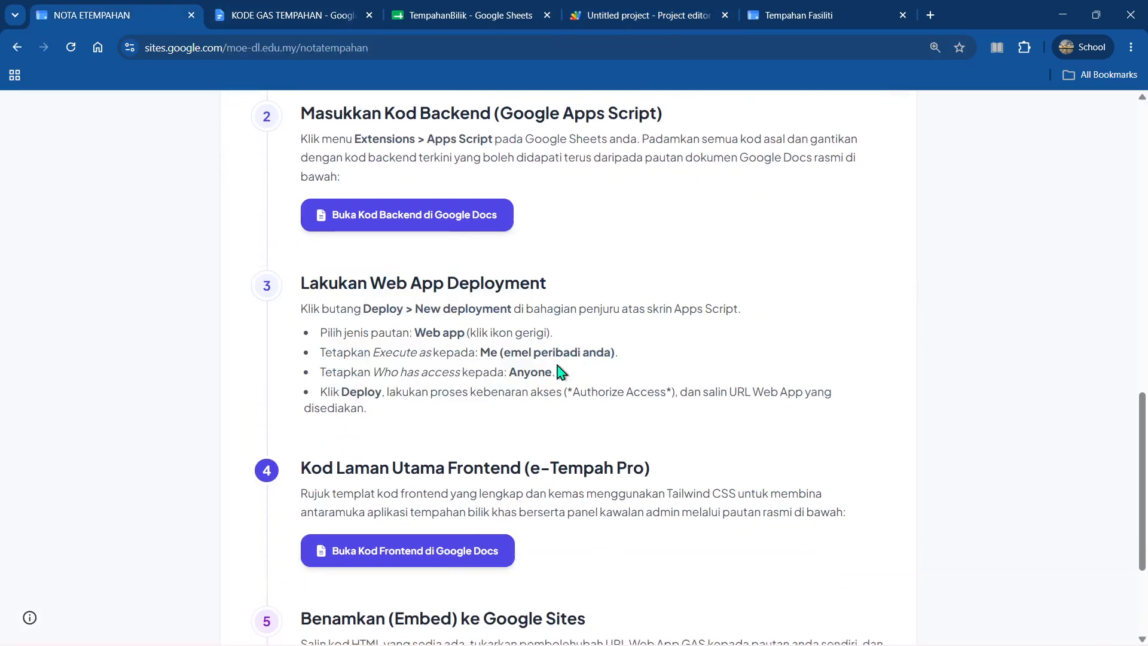
scroll(401, 345, "down", 2)
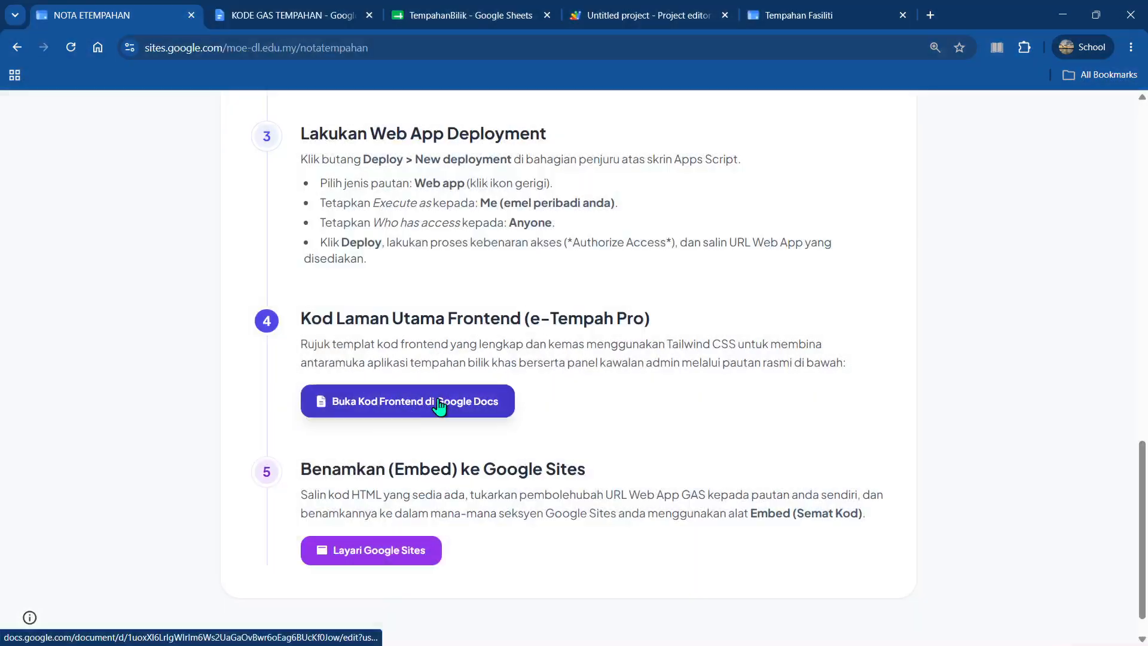
left_click(439, 406)
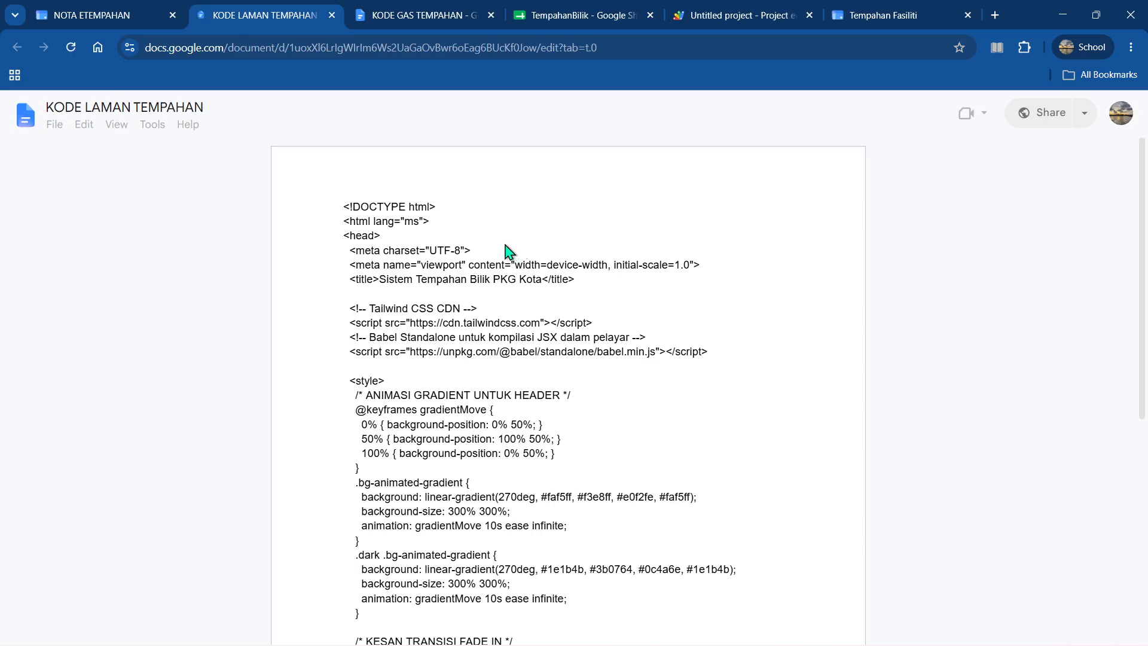
- Make a copy of the KODE LAMAN TEMPAHAN document in My Drive under the suggested name
left_click(57, 124)
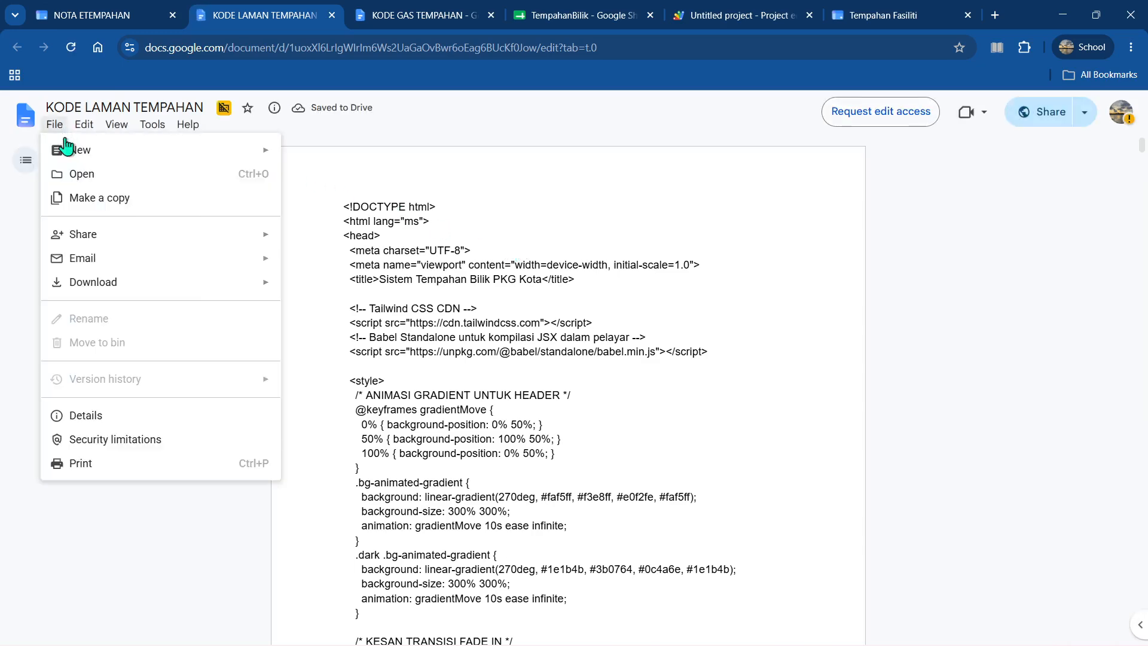
left_click(95, 207)
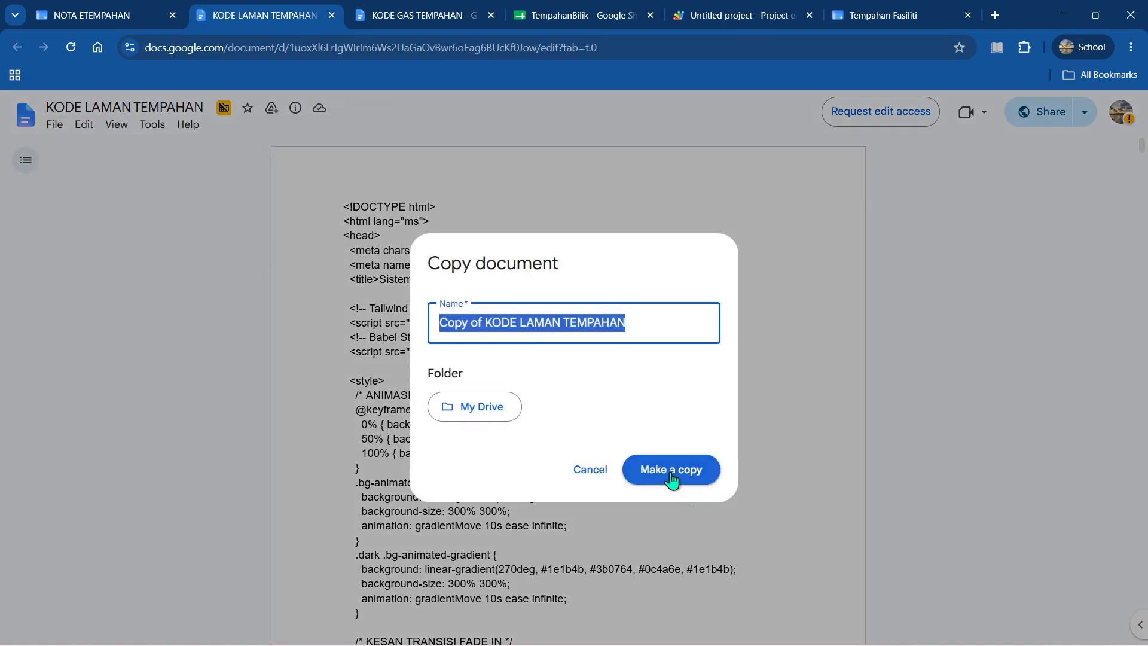
left_click(670, 473)
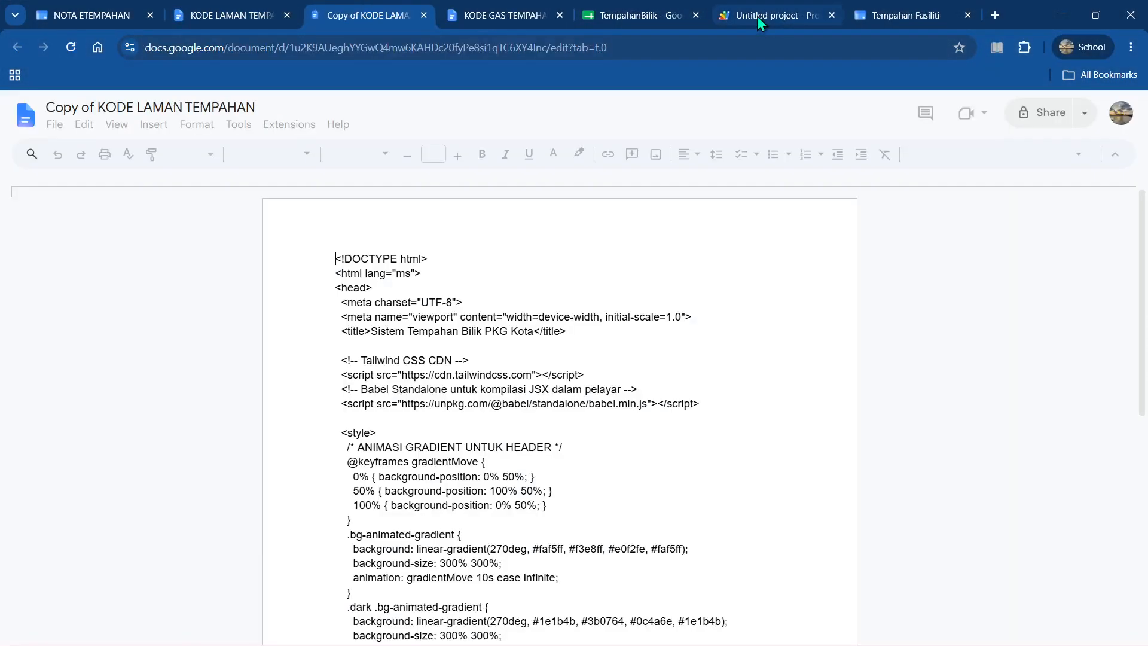
- Copy the deployed web app URL from Apps Script and paste it over the TUKAR URL placeholder of googleWebAppUrl in the copied document
left_click(758, 16)
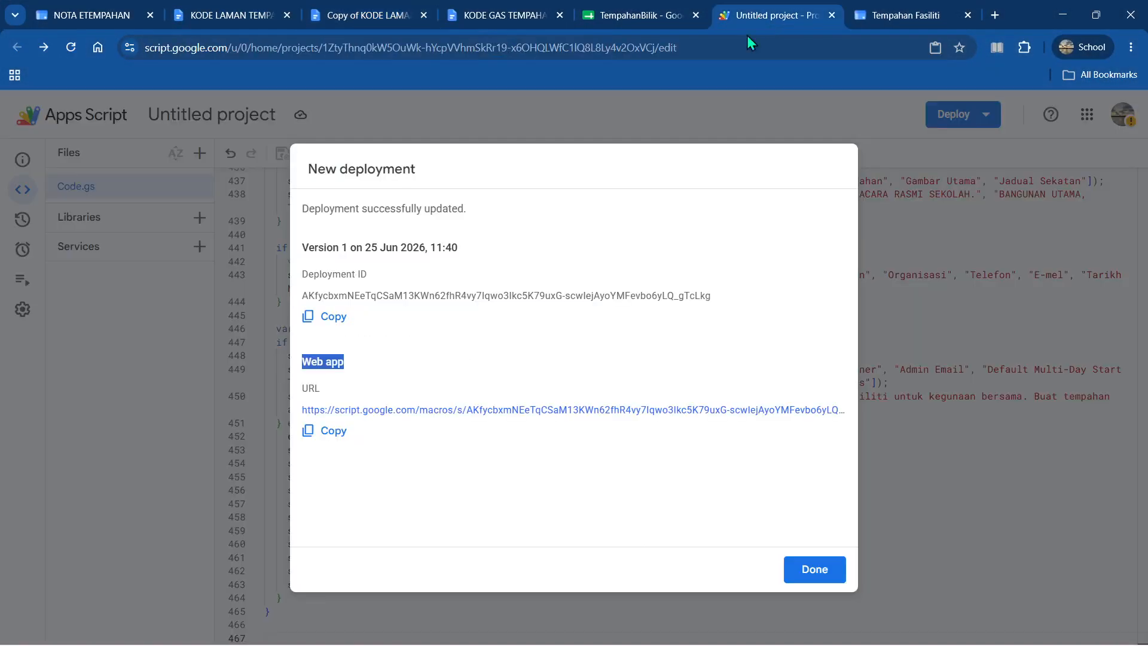
left_click(331, 445)
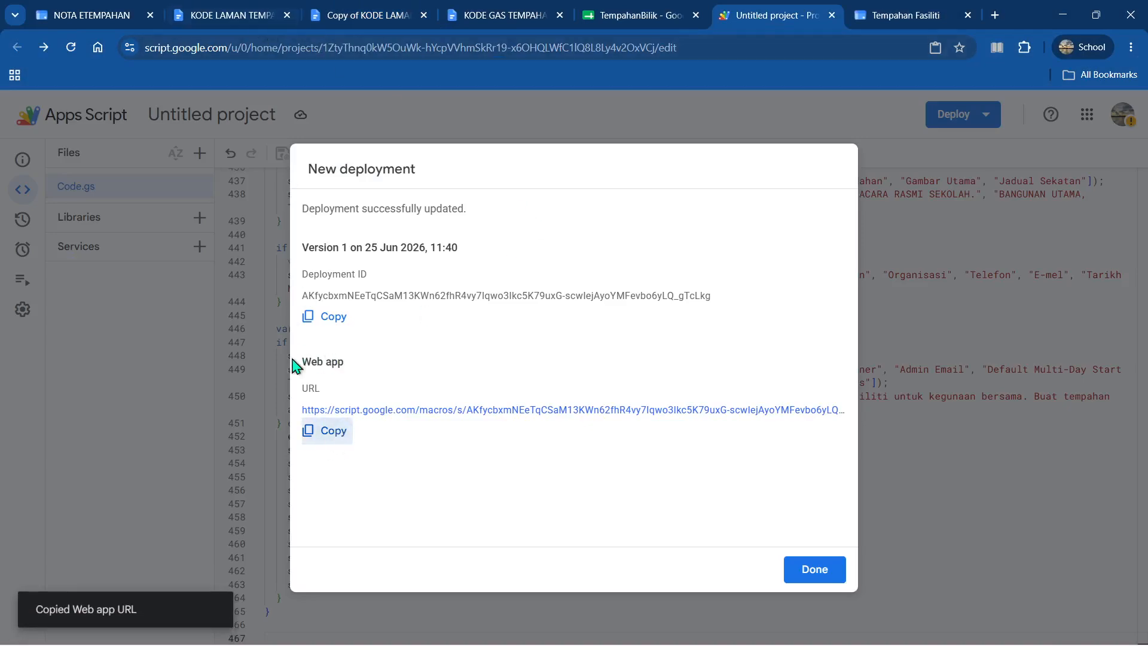
left_click(353, 16)
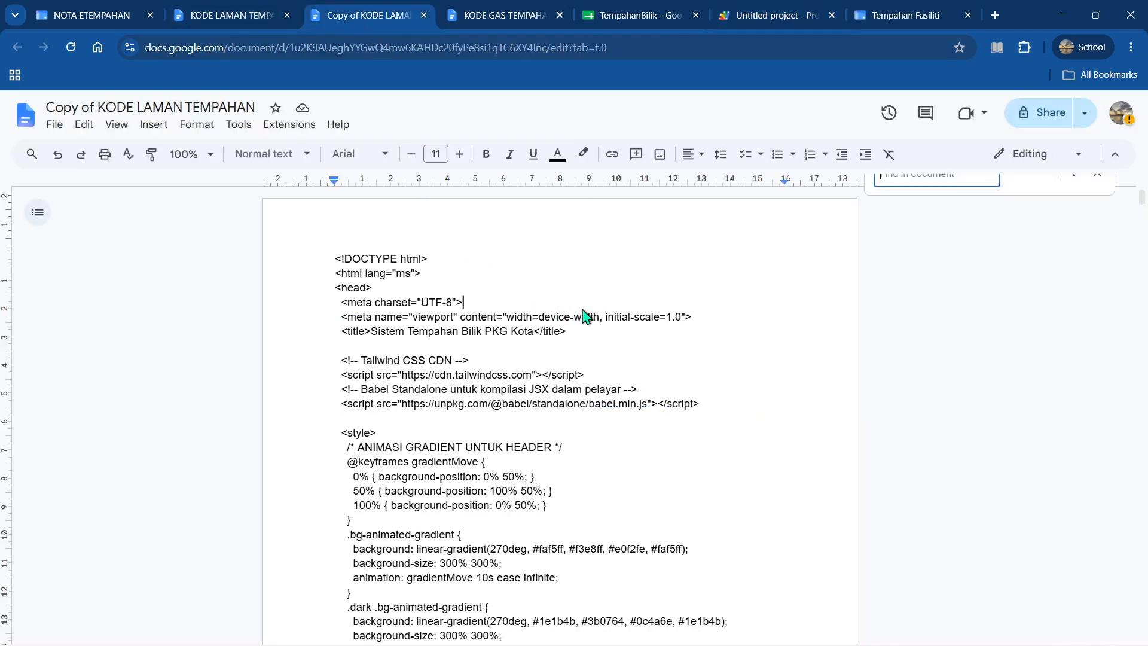
key("ctrl+f")
type("web")
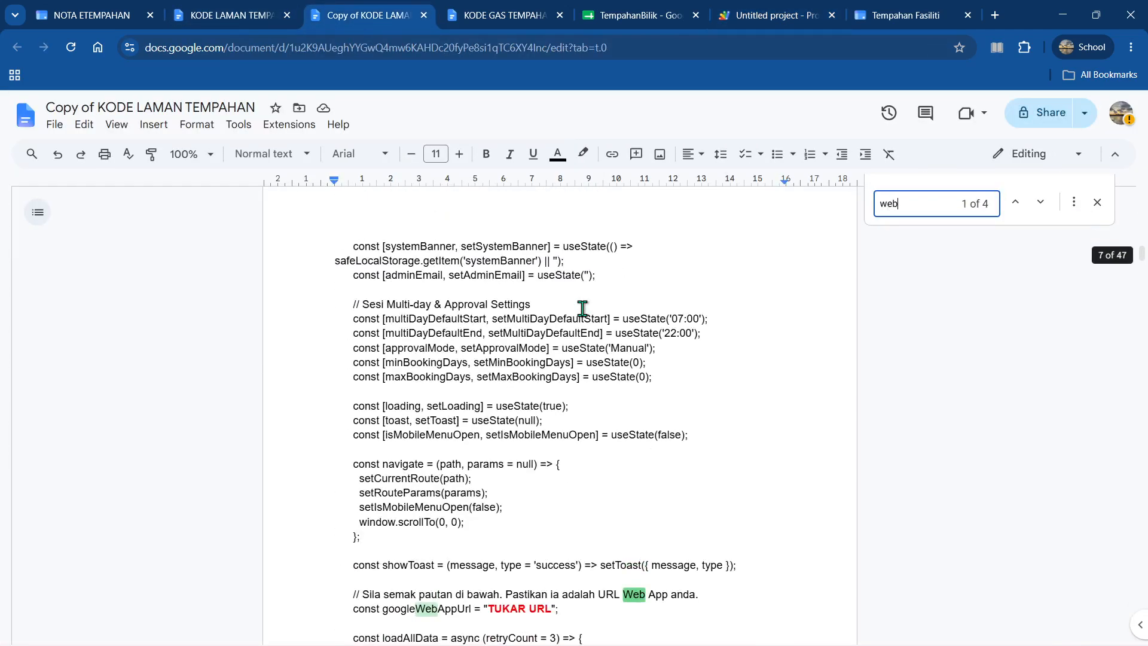
scroll(582, 308, "down", 5)
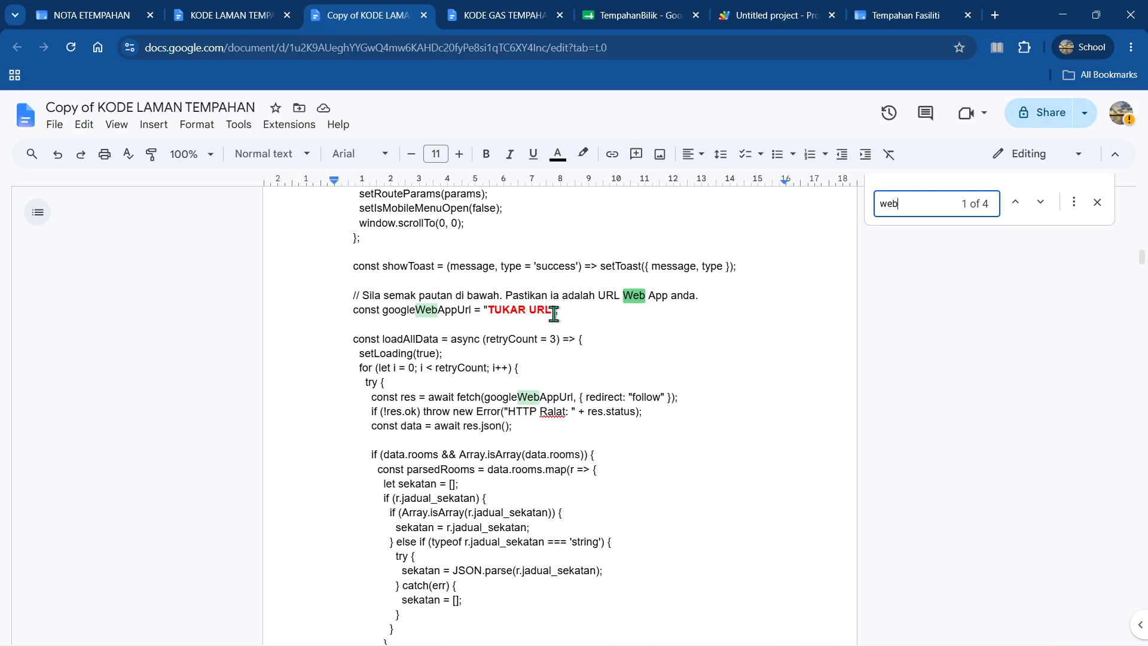
left_click_drag(553, 311, 488, 311)
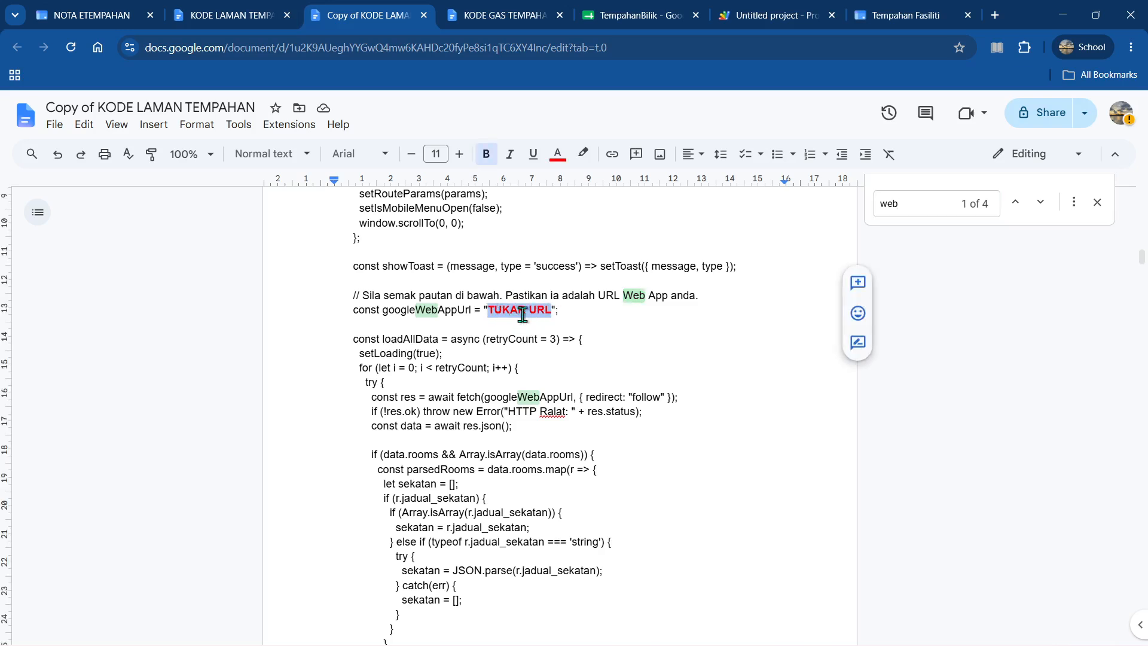
right_click(522, 313)
left_click(560, 317)
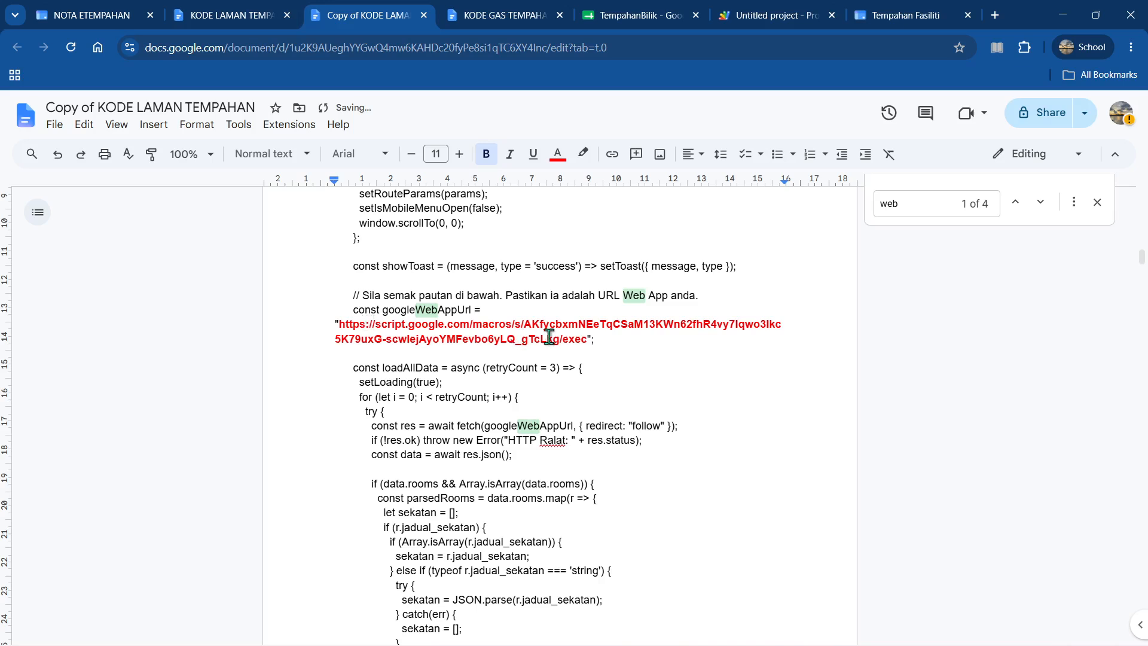
- Copy the entire frontend code from the Copy of KODE LAMAN TEMPAHAN document
left_click(543, 298)
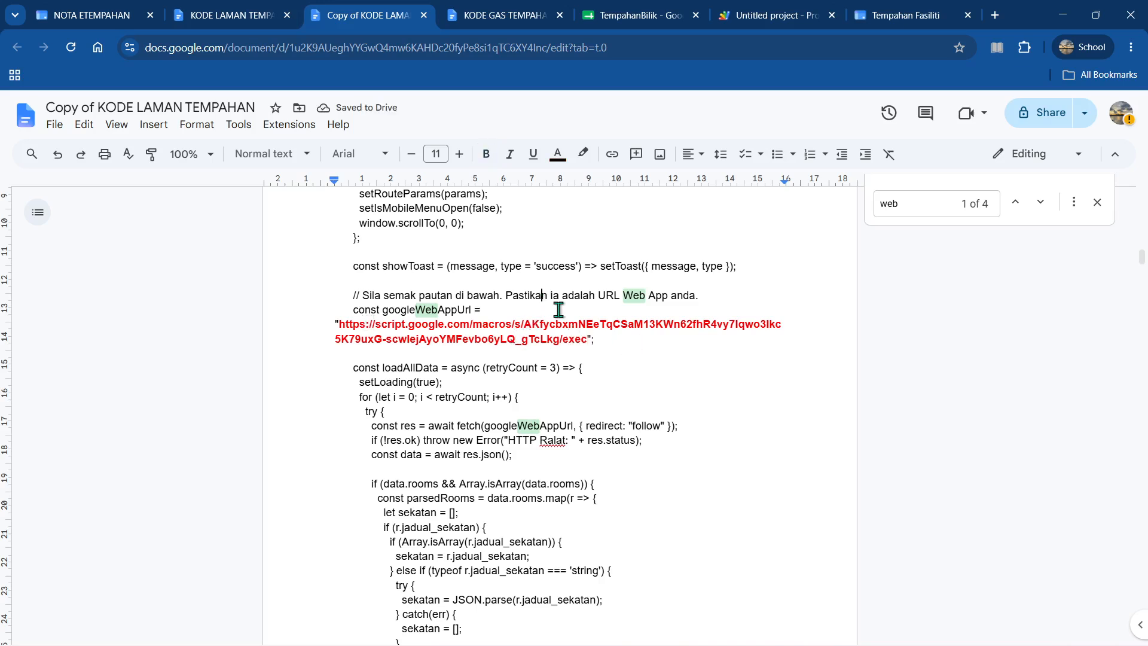
key("ctrl+a")
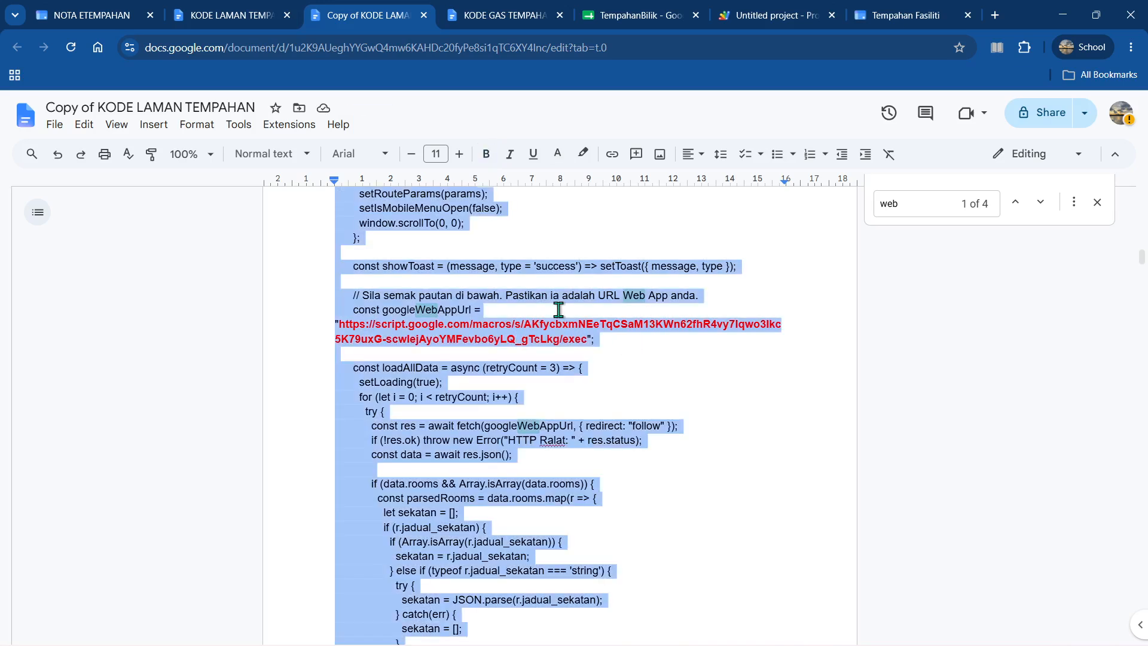
right_click(559, 320)
left_click(599, 317)
right_click(509, 291)
left_click(549, 314)
- Open Google Sites from section 5 of the NOTA ETEMPAHAN guide and create a blank site
left_click(110, 19)
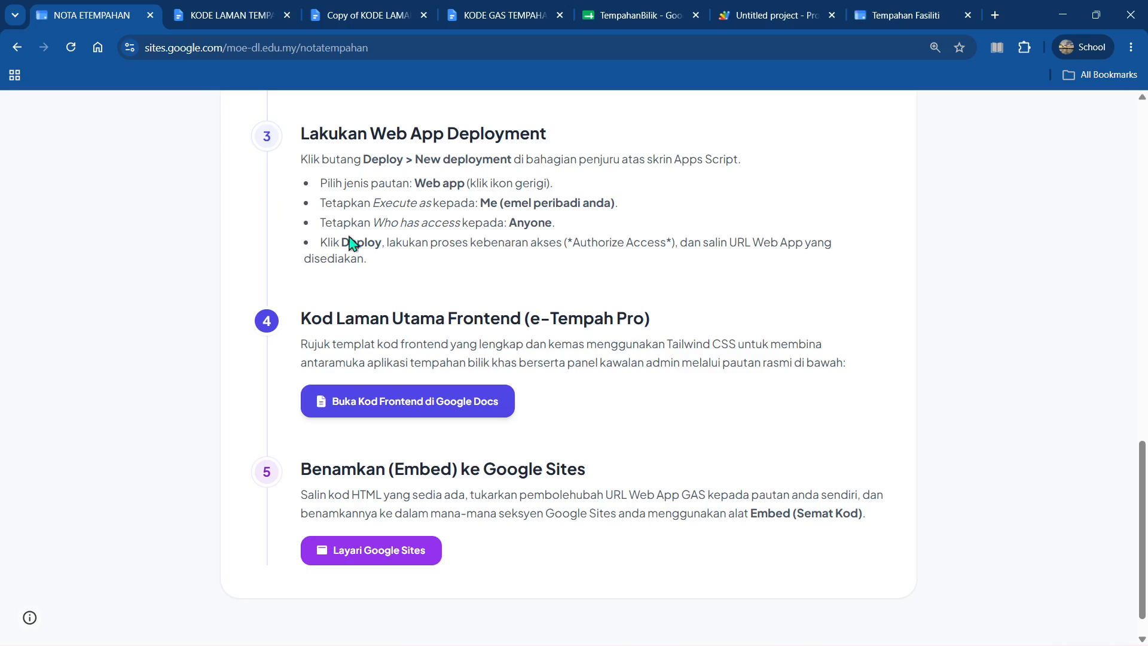
scroll(382, 431, "down", 1)
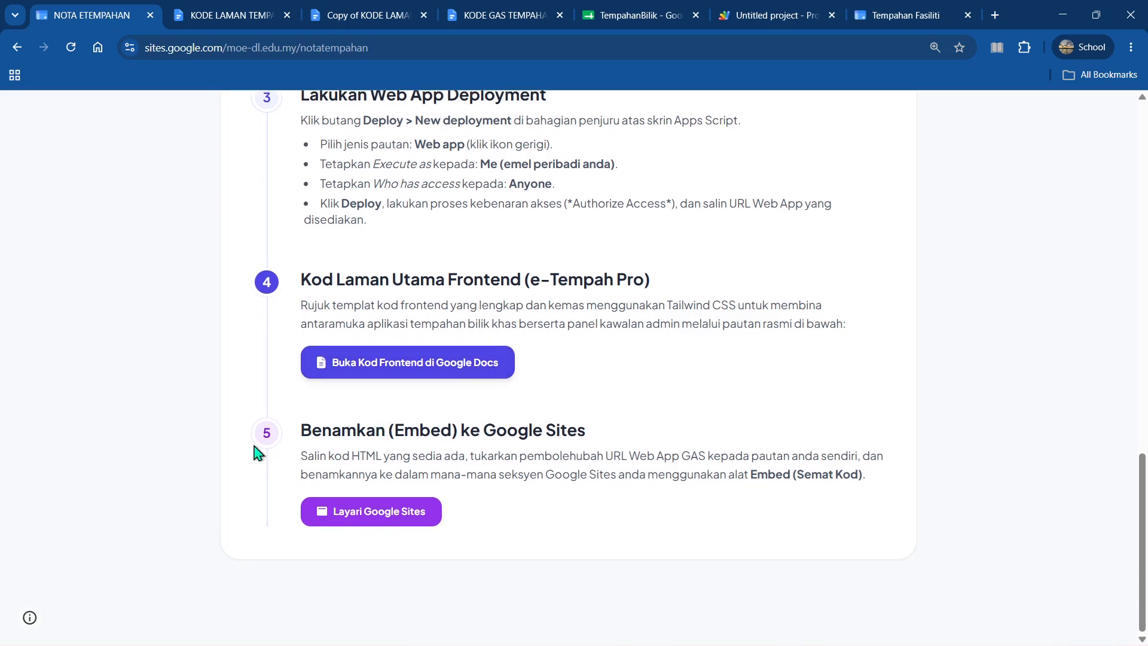
left_click_drag(304, 431, 591, 431)
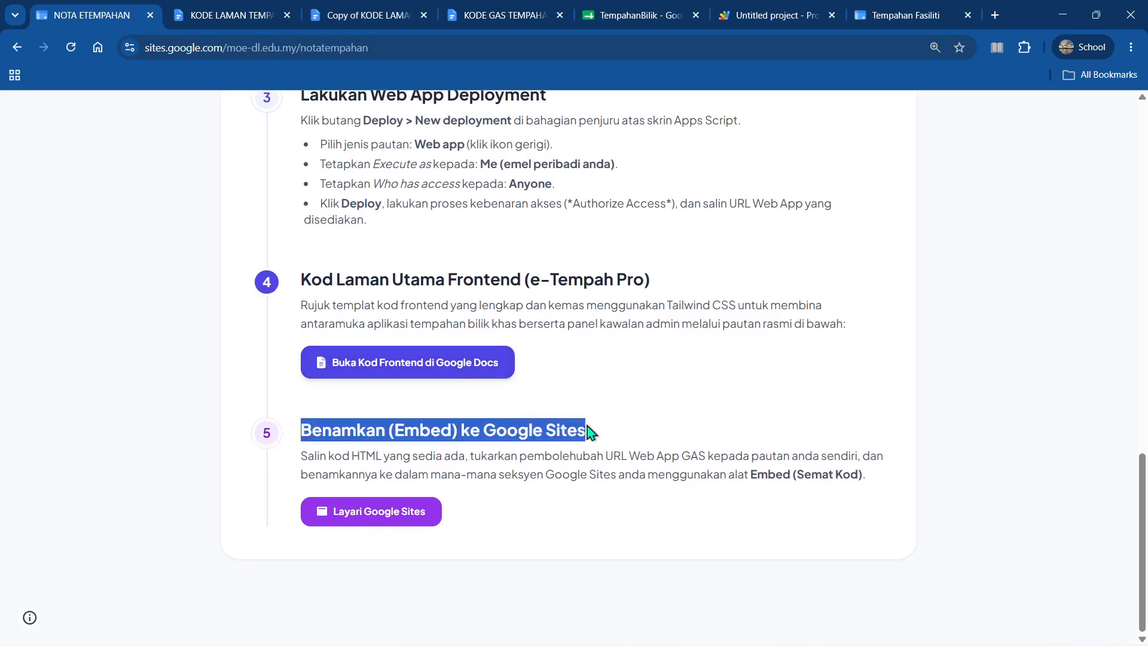
left_click(366, 512)
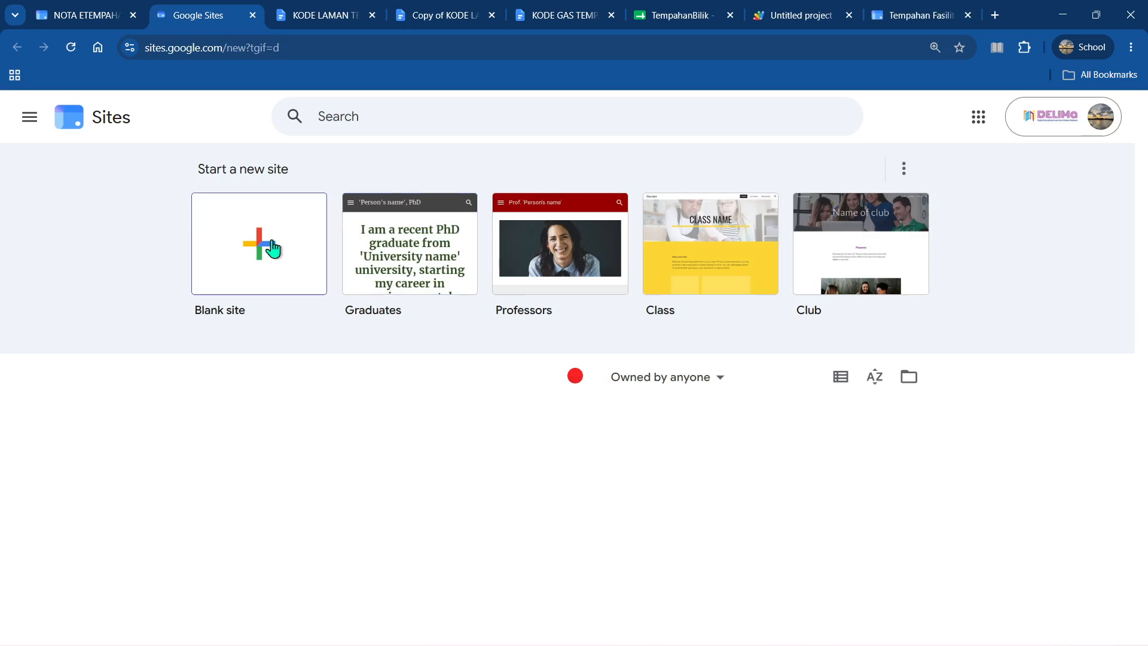
left_click(262, 256)
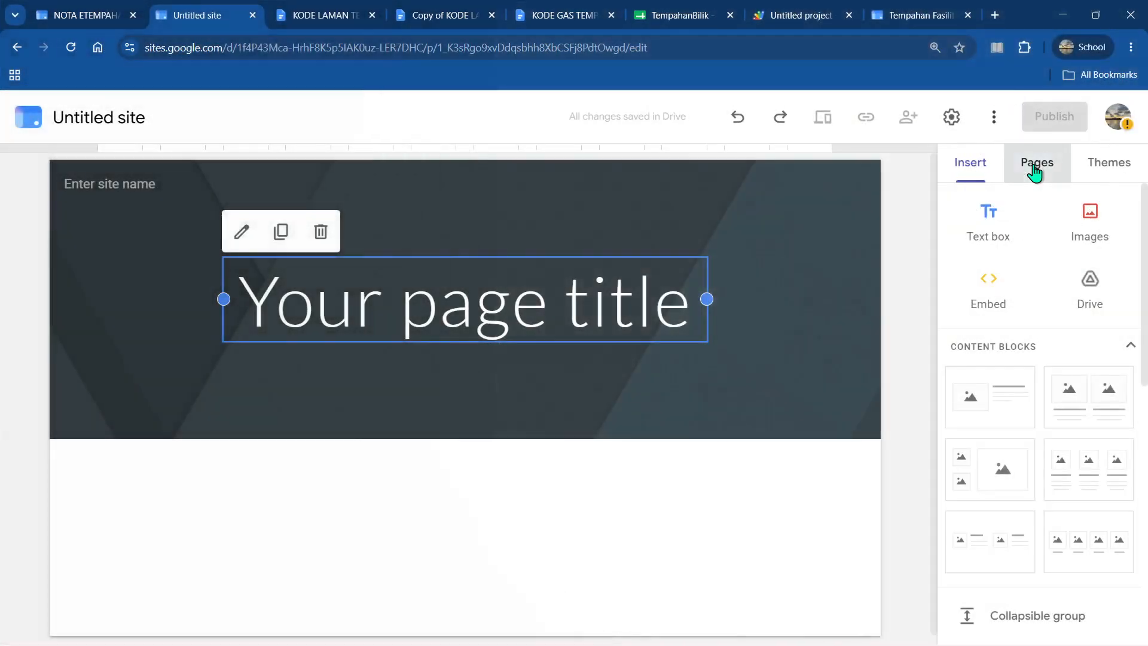
- Add a full page embed named TEMPAHAN SMK PANGGONG to the site
left_click(1035, 170)
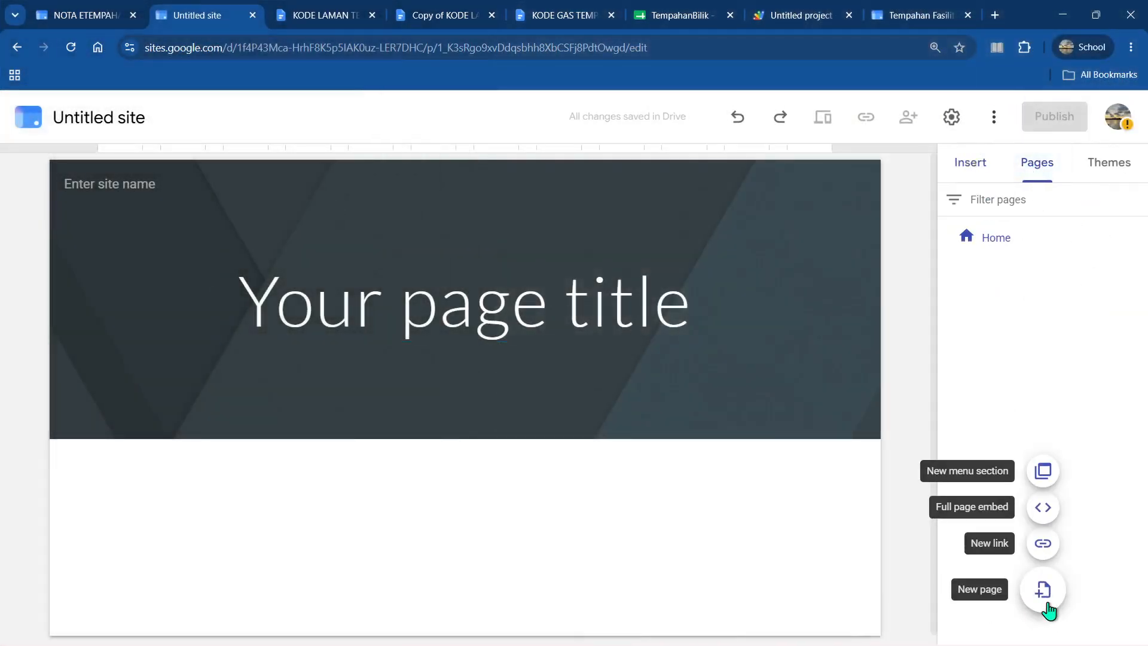
mouse_move(1040, 593)
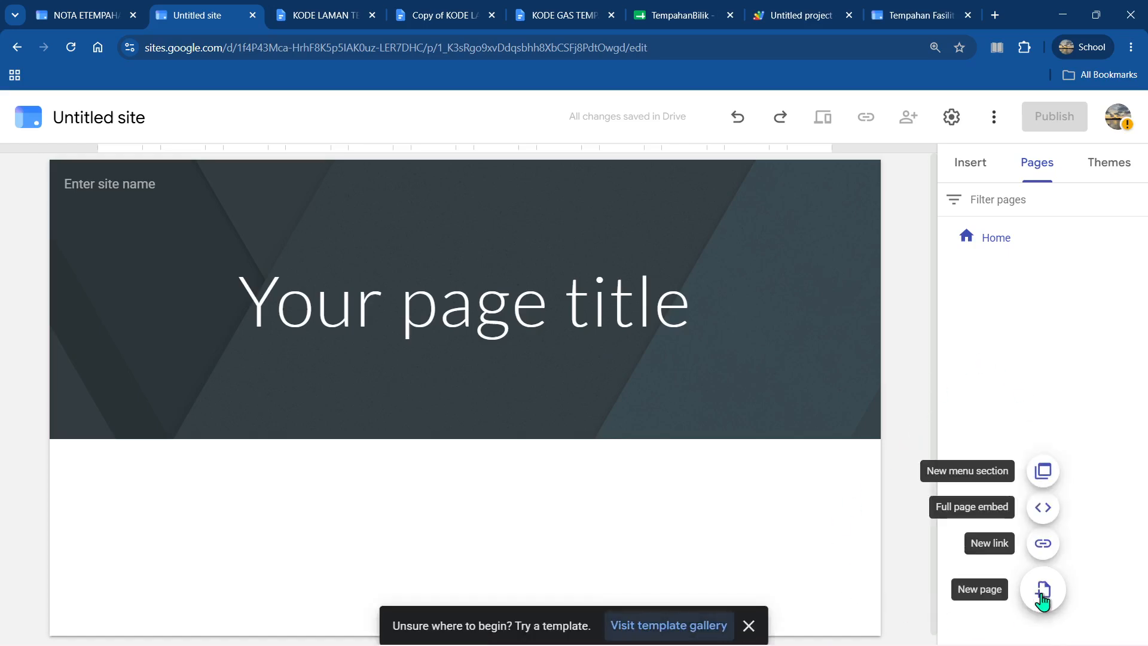
left_click(1042, 513)
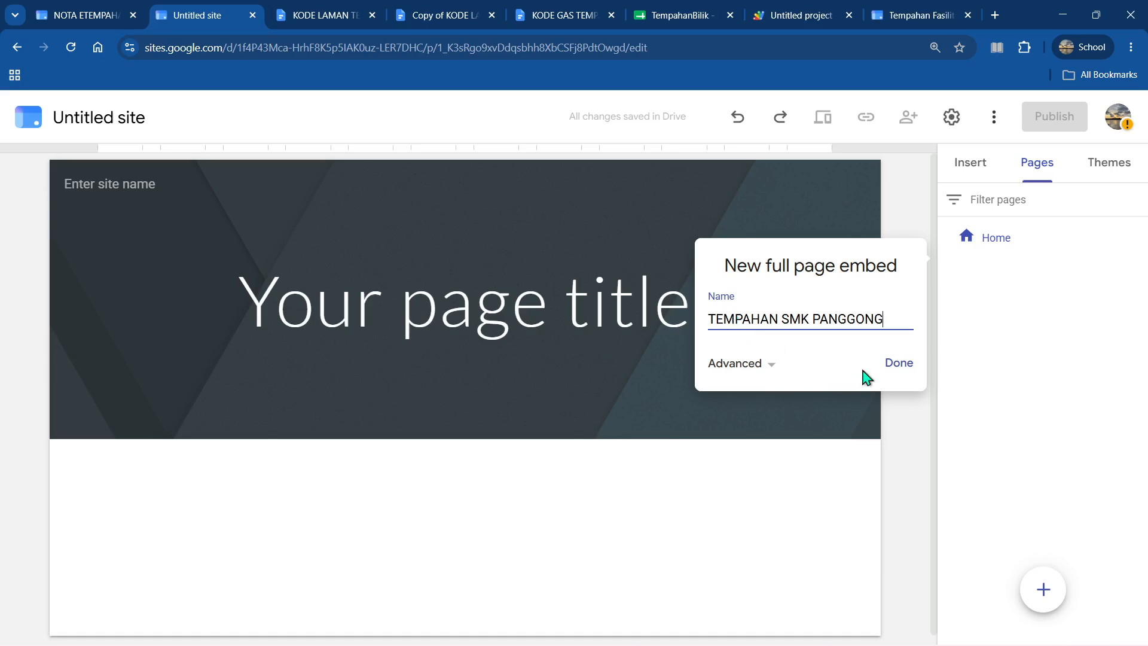
left_click(893, 364)
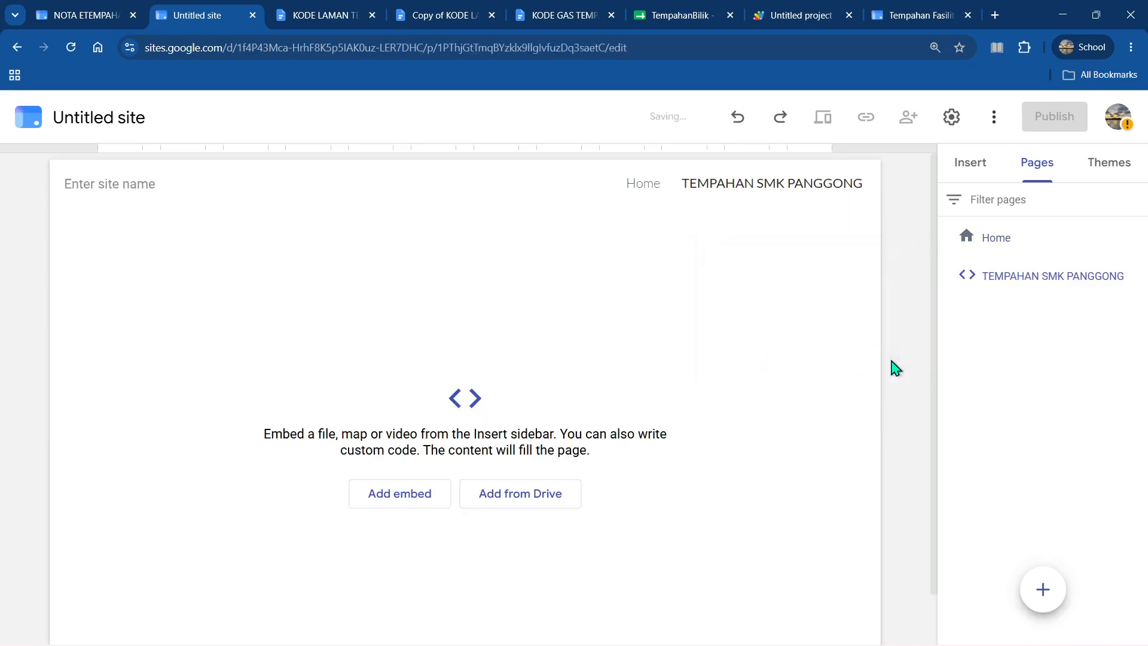
- Embed the copied frontend HTML code in the TEMPAHAN SMK PANGGONG page
left_click(388, 500)
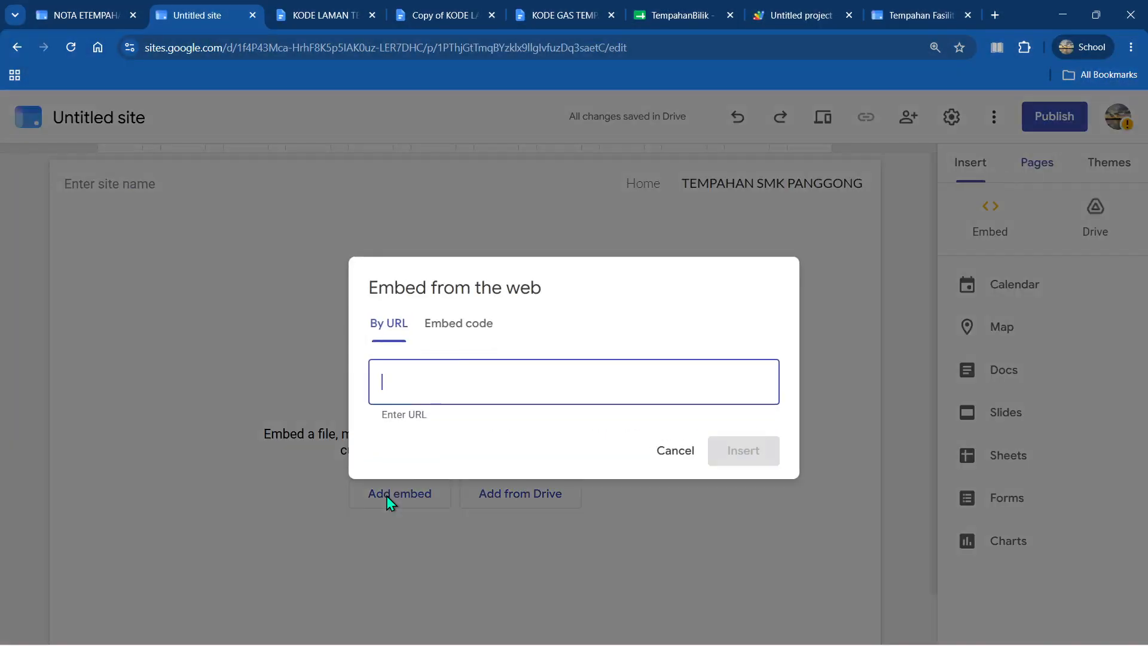
left_click(471, 333)
right_click(423, 366)
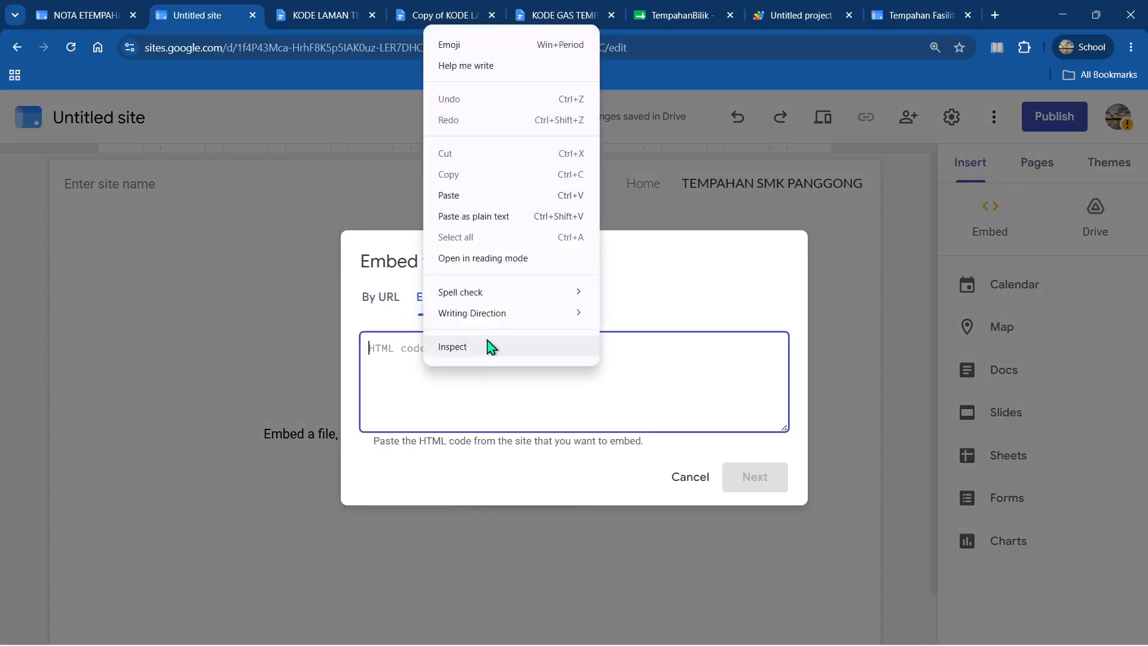
left_click(477, 200)
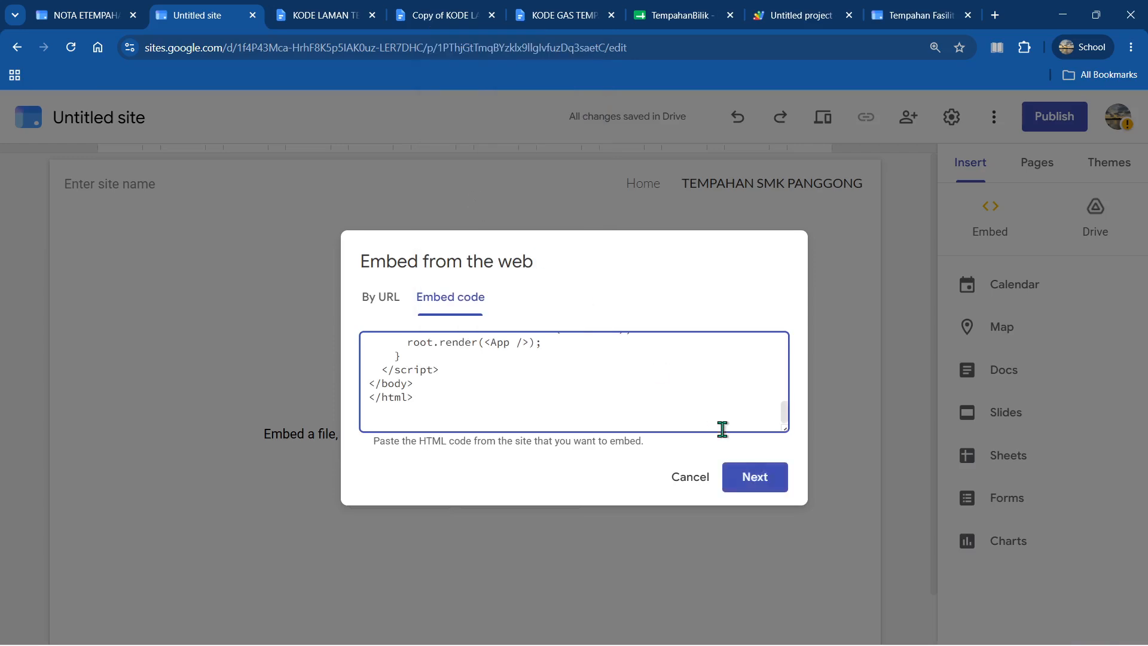
left_click(757, 479)
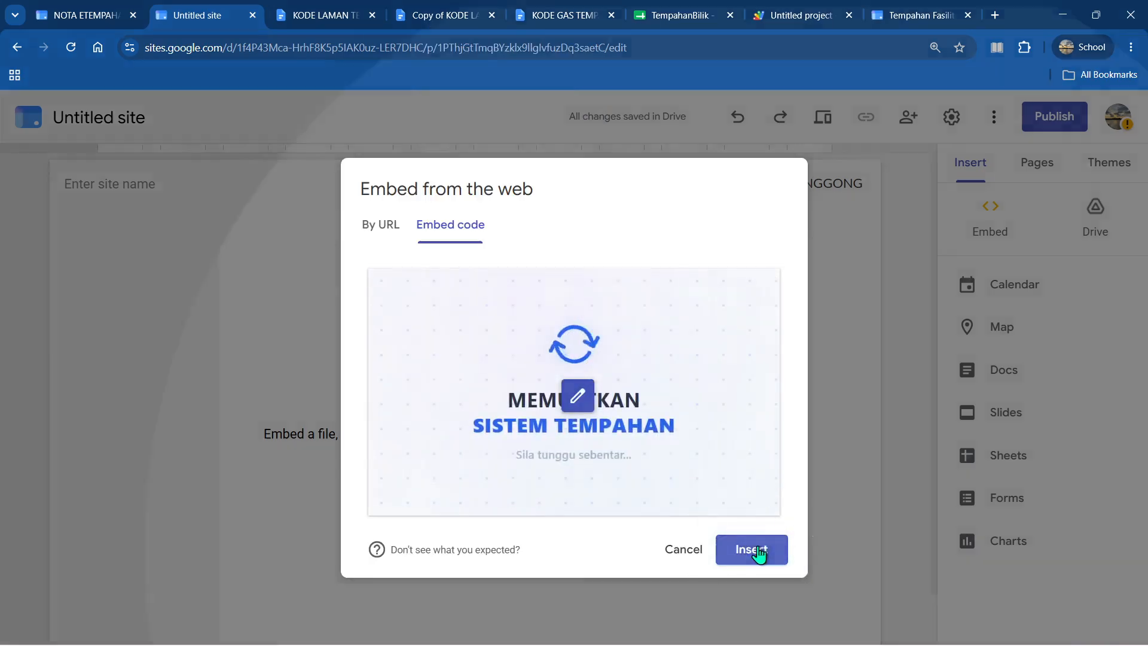
left_click(751, 549)
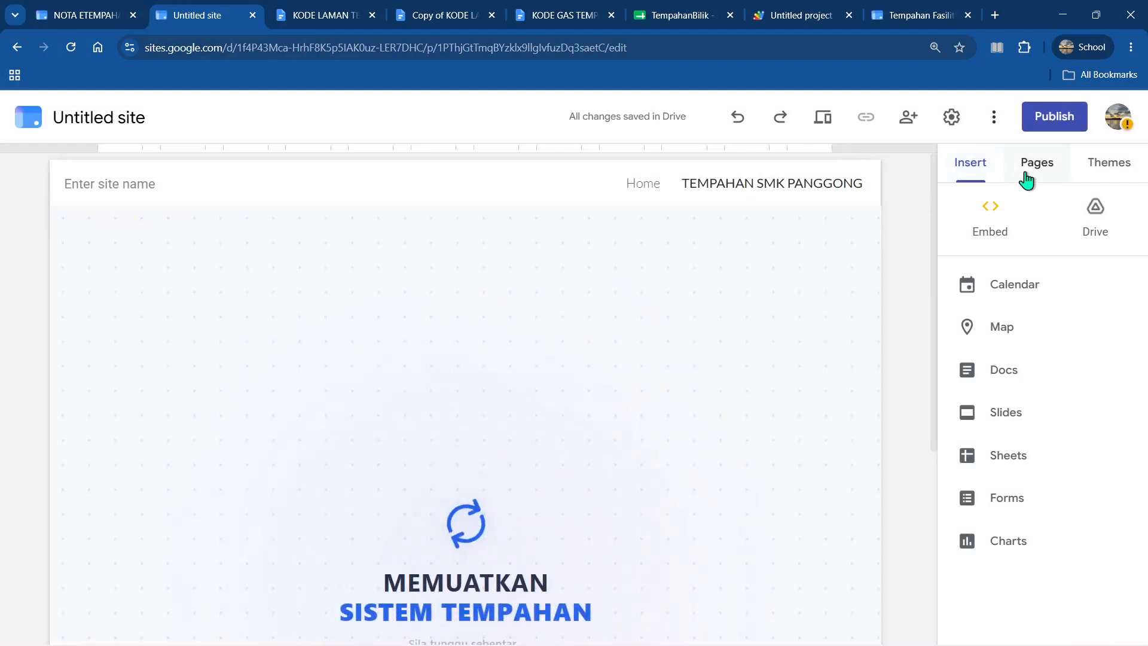
- Set the TEMPAHAN SMK PANGGONG page as the site's homepage and delete the original Home page
left_click(1022, 179)
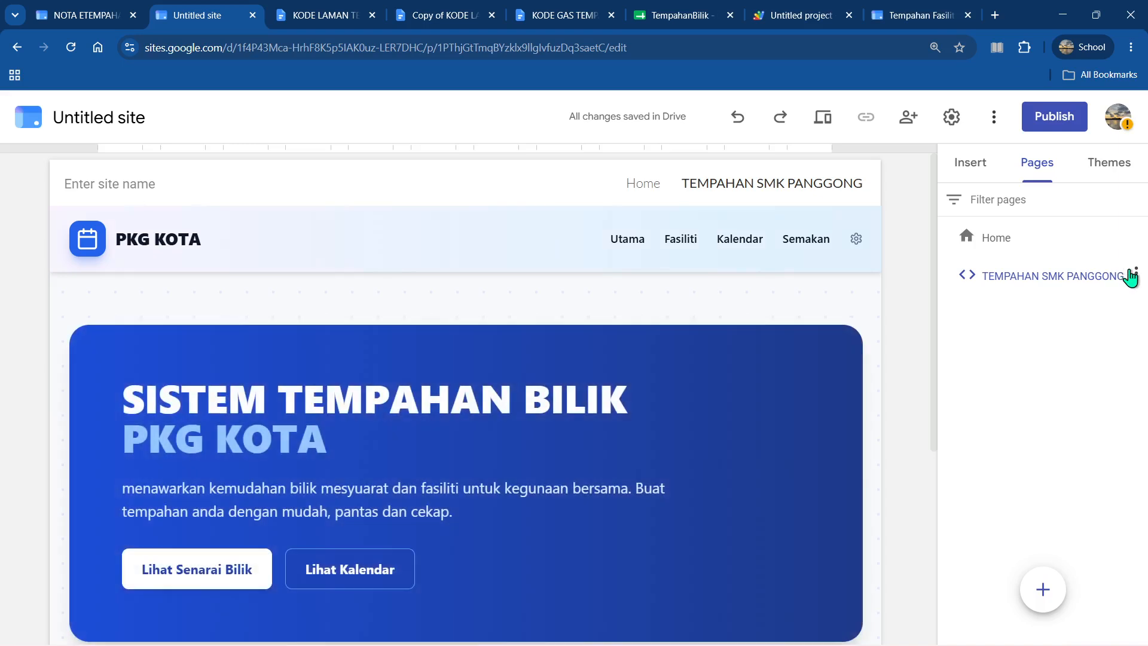
left_click(1136, 275)
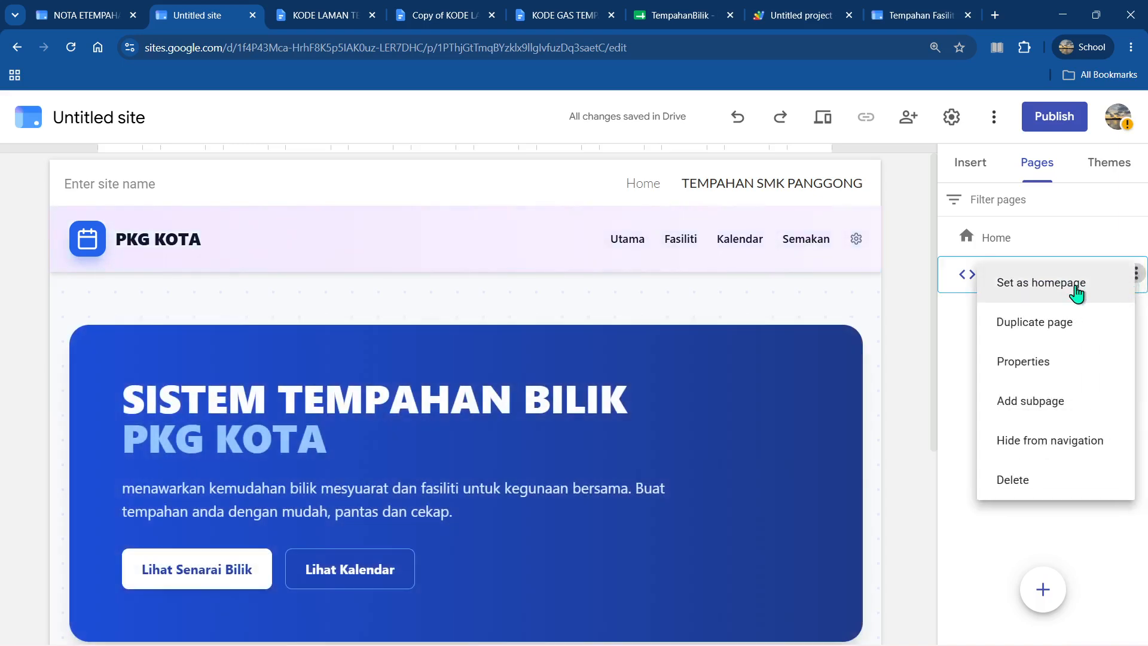
left_click(1076, 288)
left_click(1134, 276)
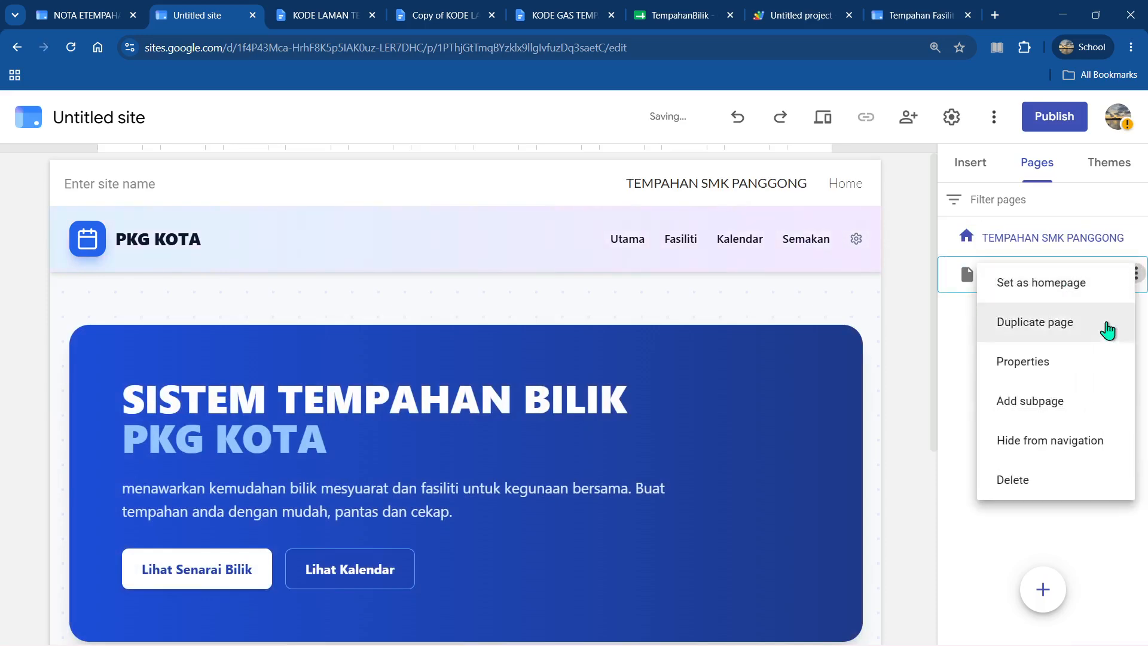
left_click(1037, 483)
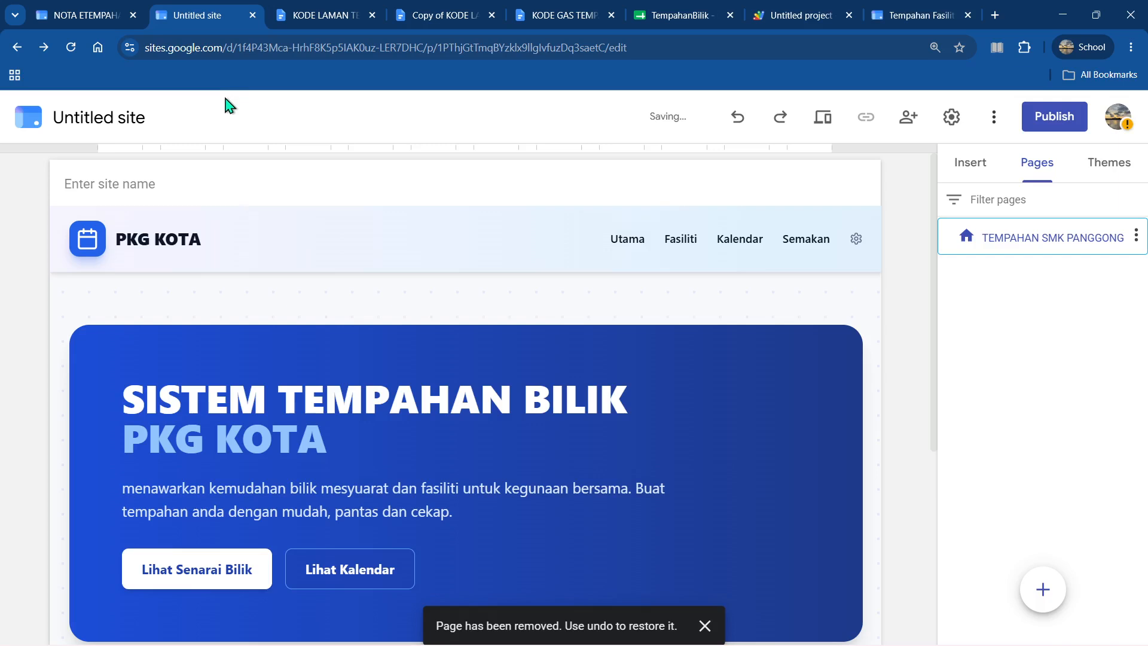
- Rename the untitled site as TEMPAHAN SMK PANGGONG and clear the site name from the page header
left_click(139, 117)
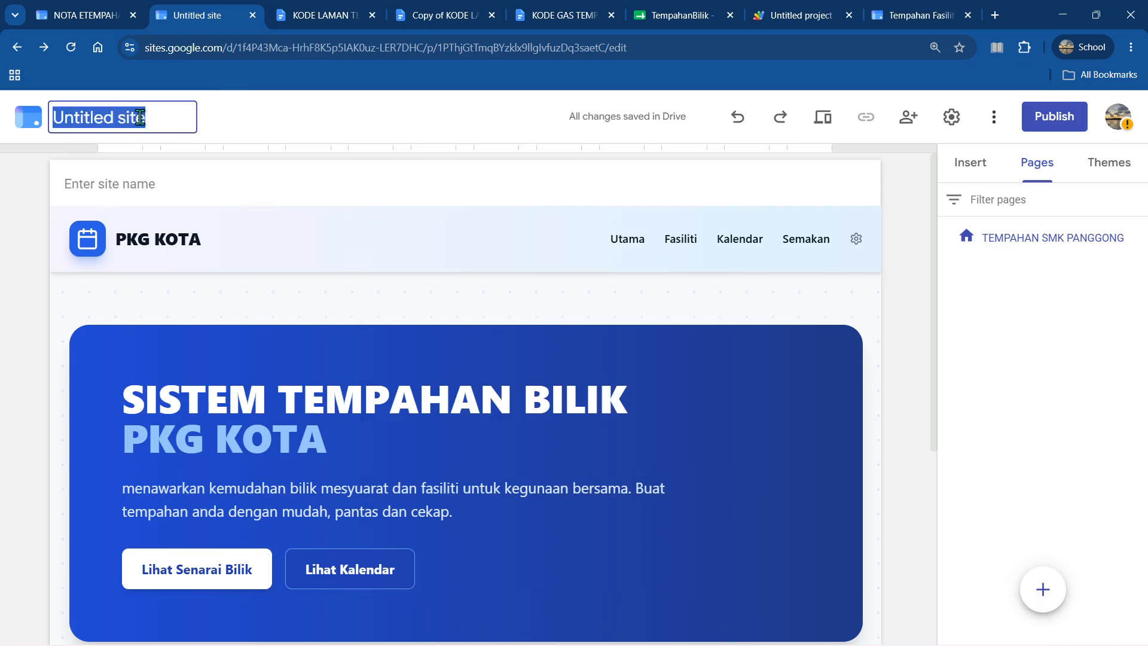
type("TEMP")
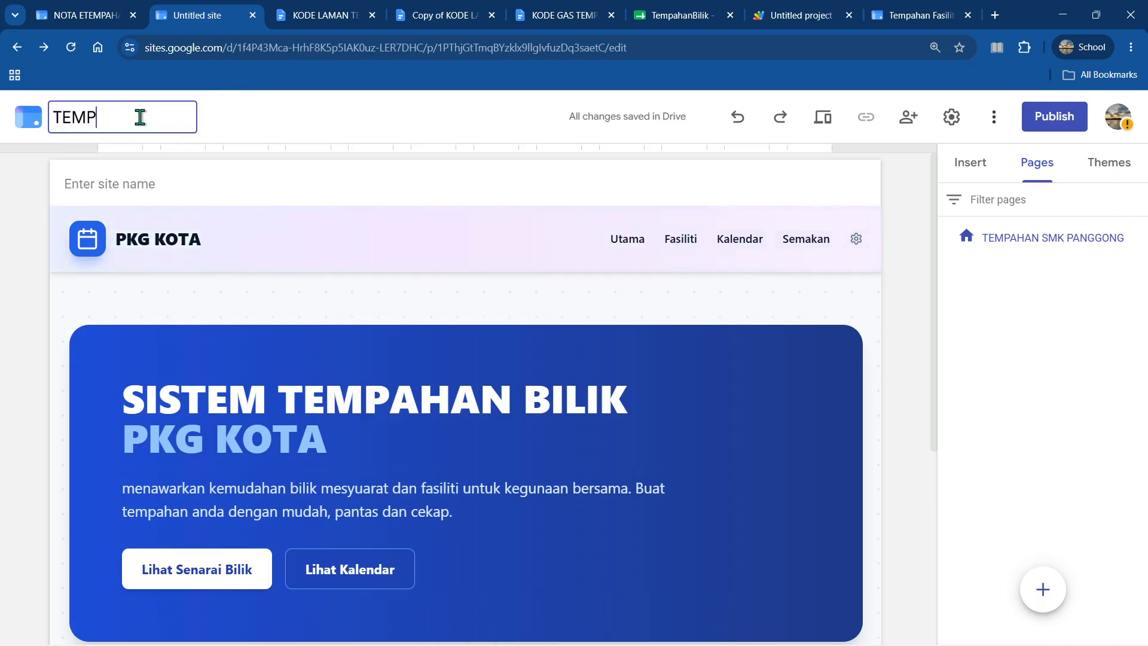
type("AHAN SMK PA")
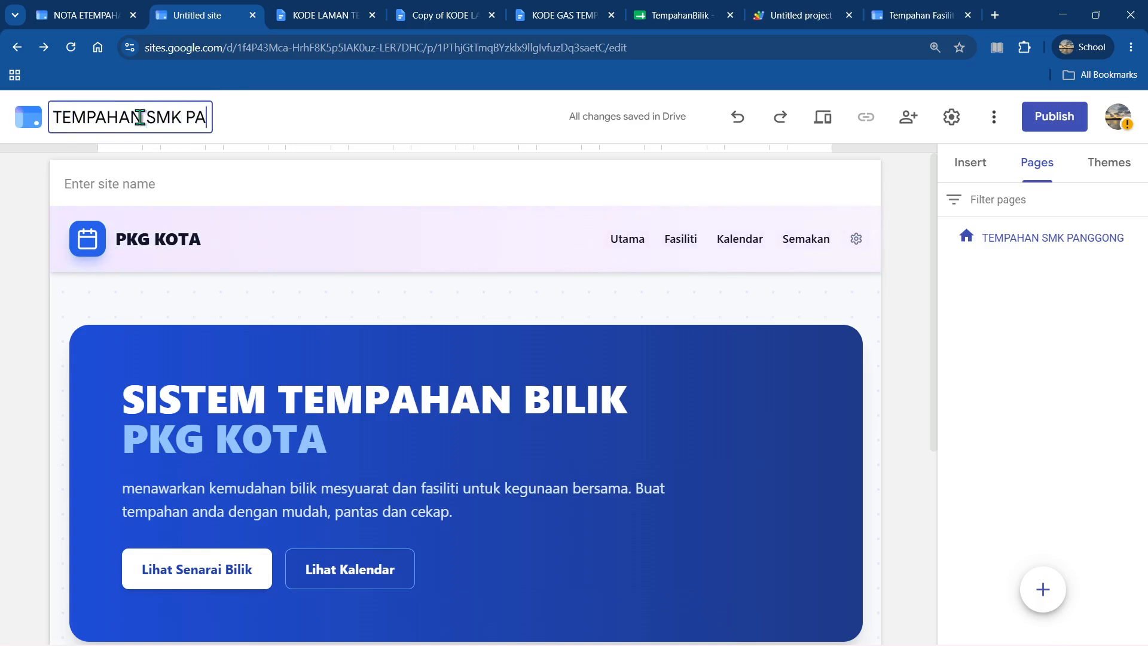
type("NGGONG")
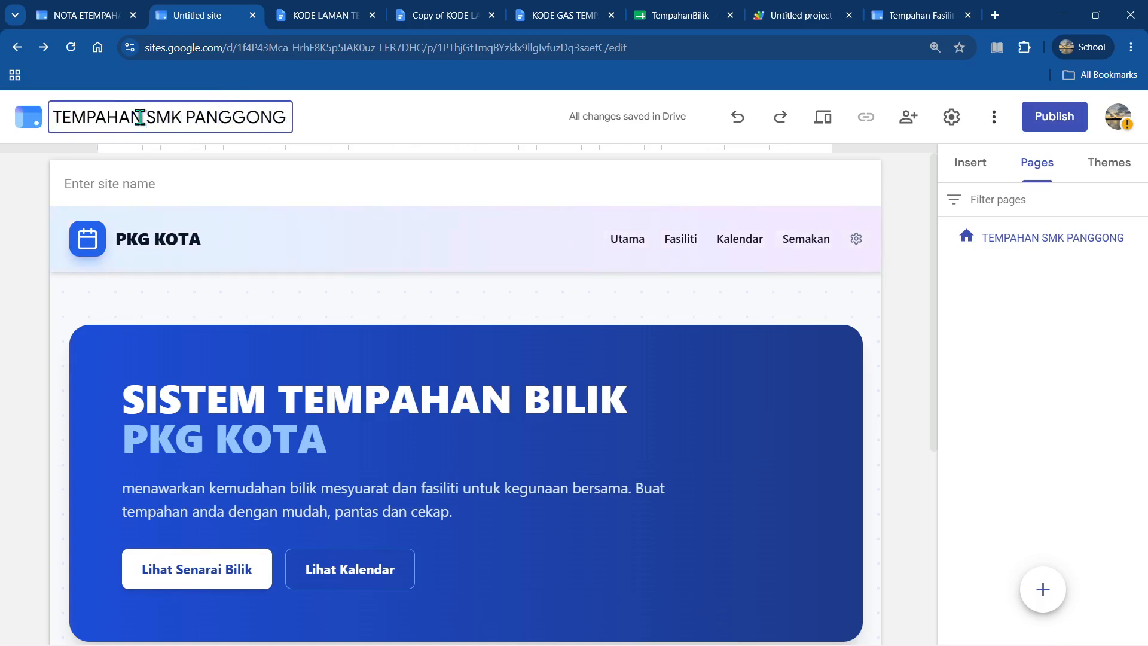
left_click(344, 195)
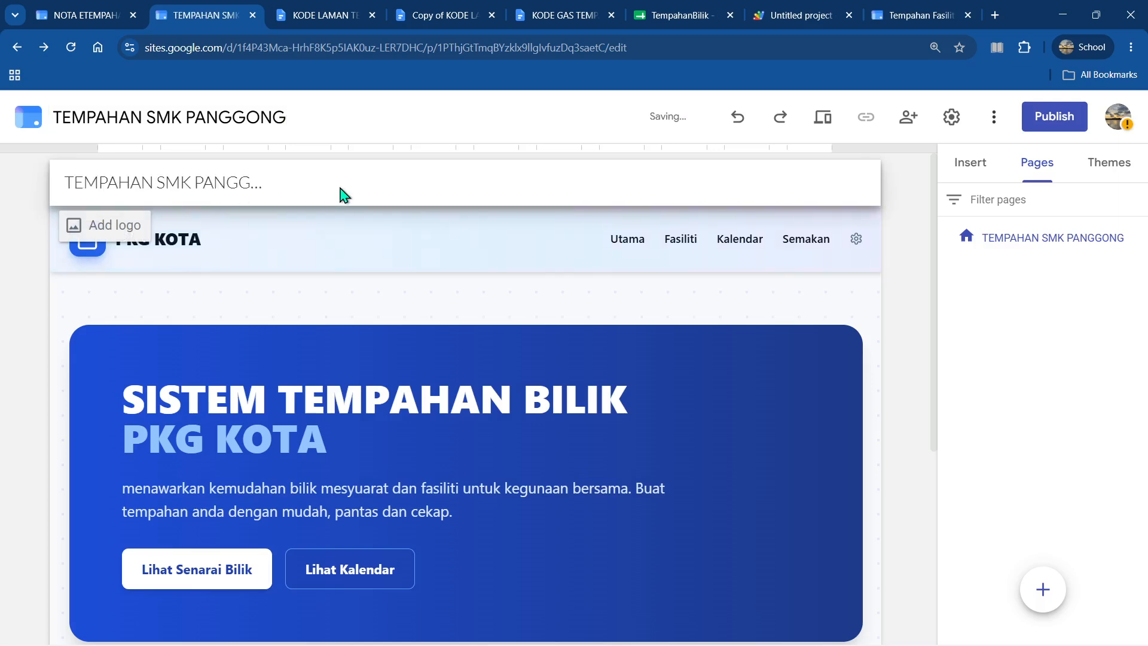
left_click(108, 186)
key("BackSpace")
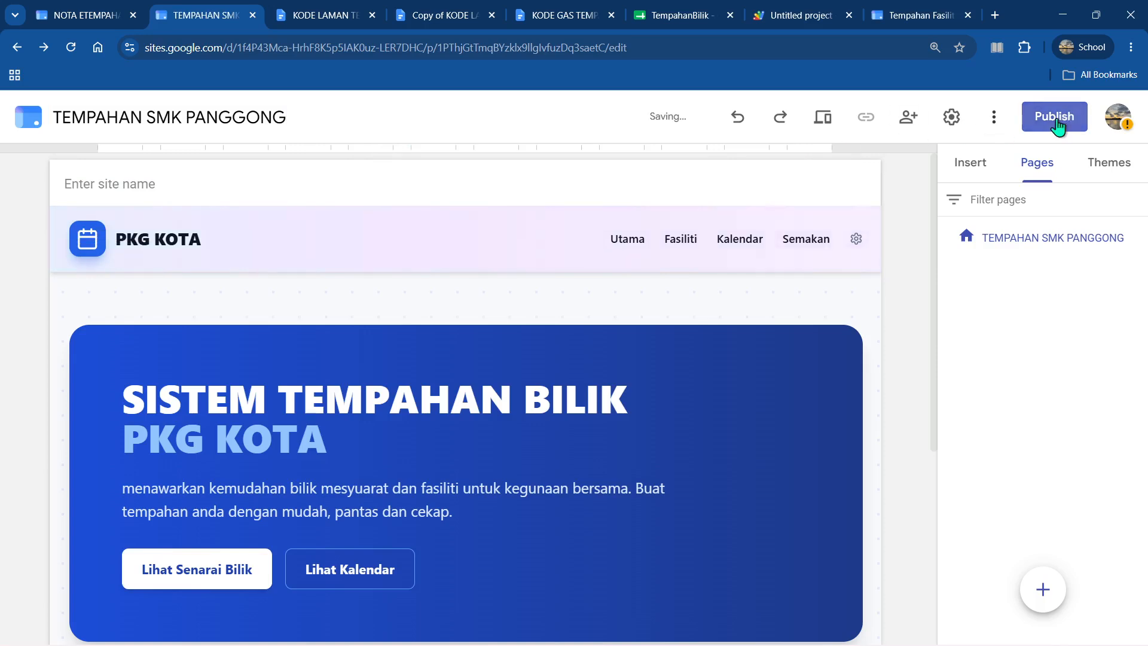
- Change the published site's general access to Public in the sharing settings
left_click(909, 120)
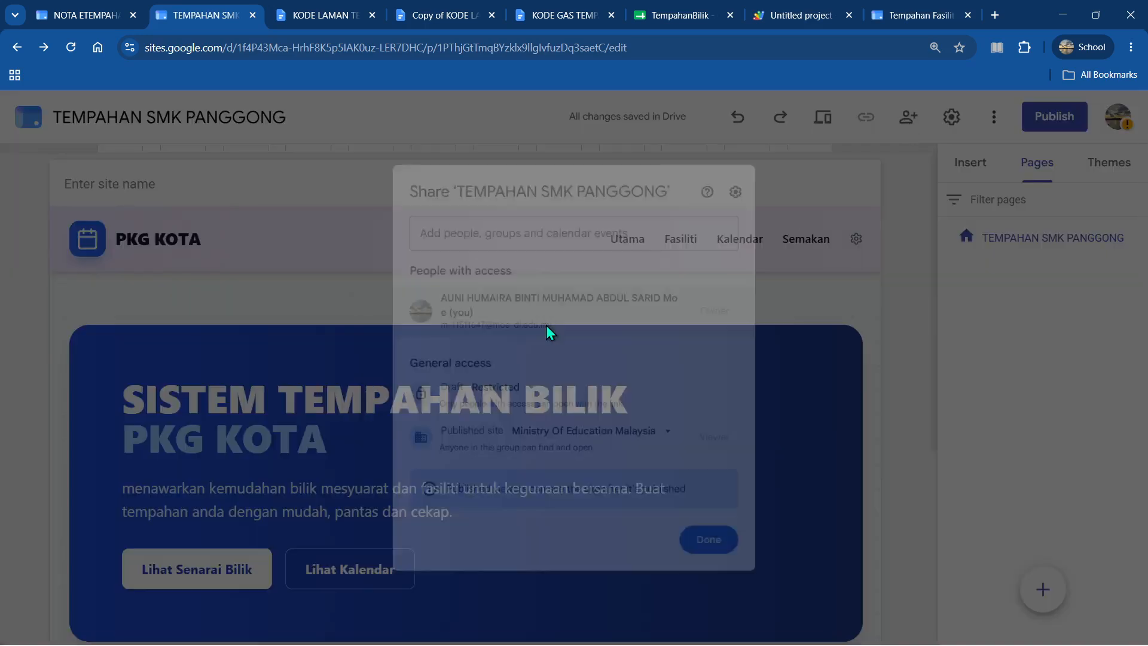
left_click(605, 453)
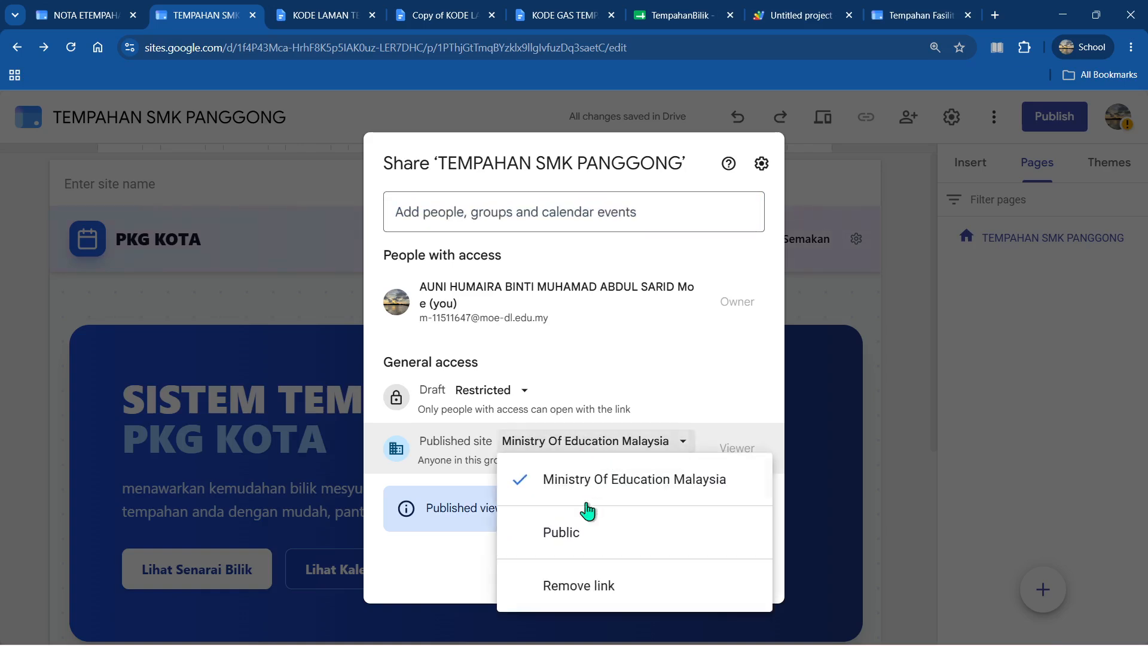
left_click(585, 533)
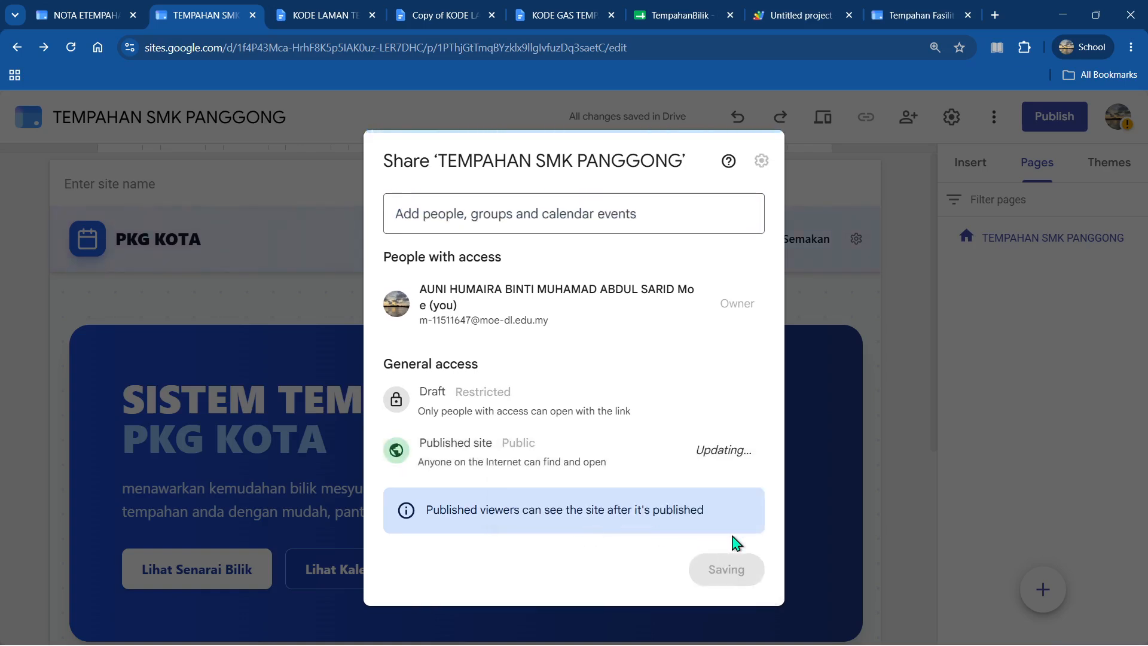
left_click(726, 567)
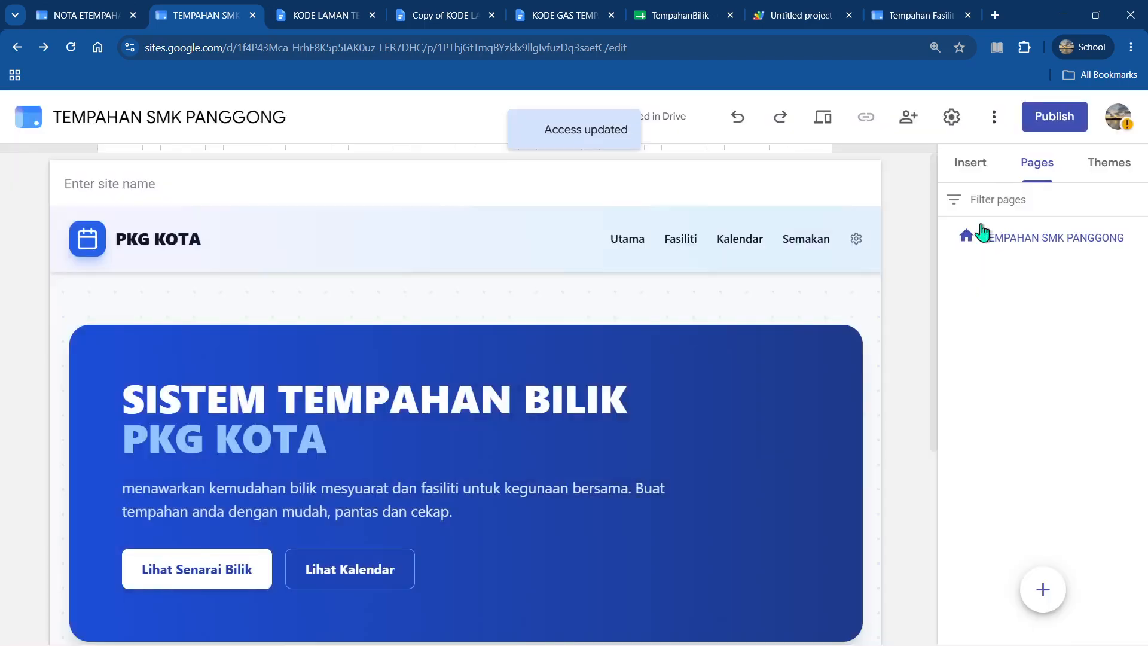
- Publish the site at the web address etempangpangggong and open the published site
left_click(1045, 120)
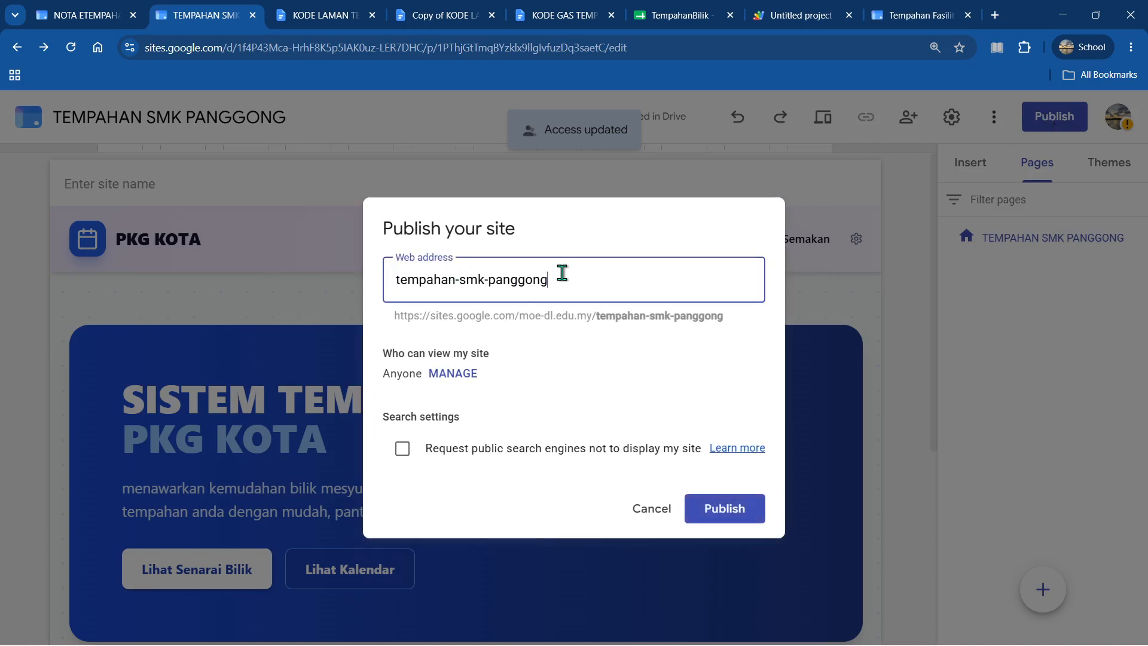
left_click_drag(562, 273, 367, 294)
type("etemp")
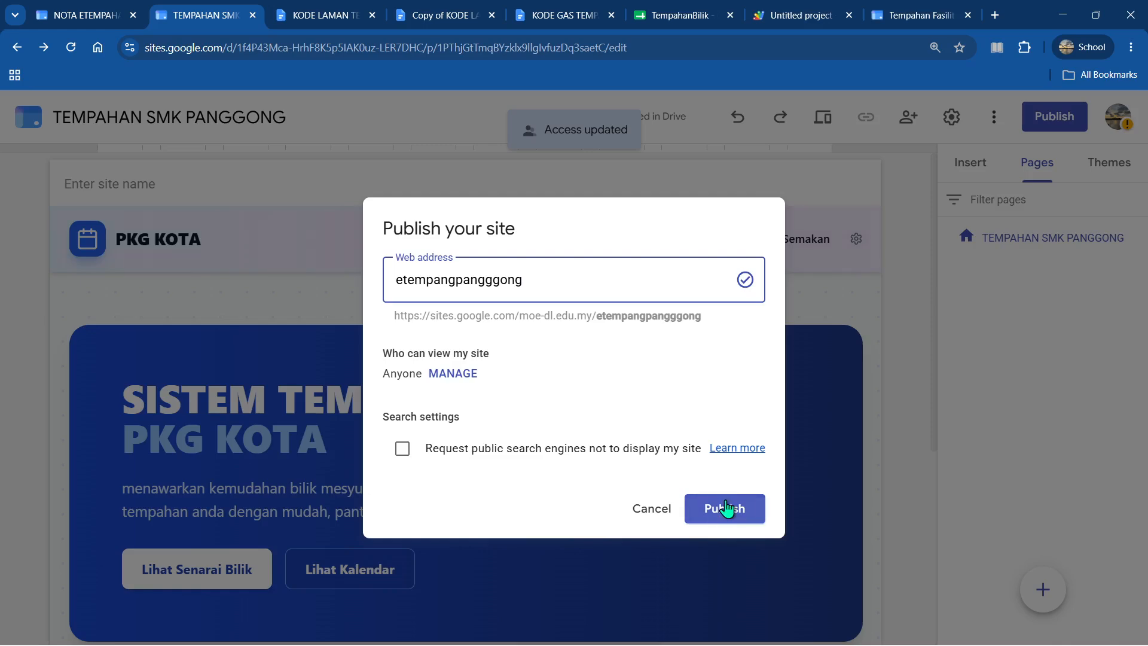
left_click(726, 508)
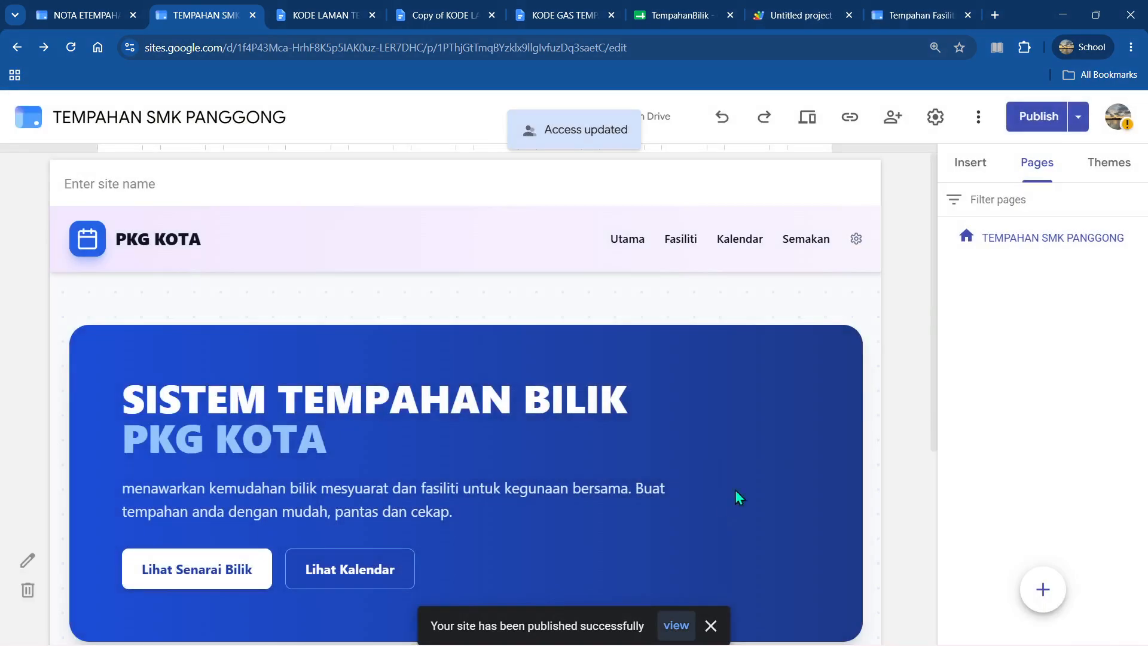
left_click(1078, 117)
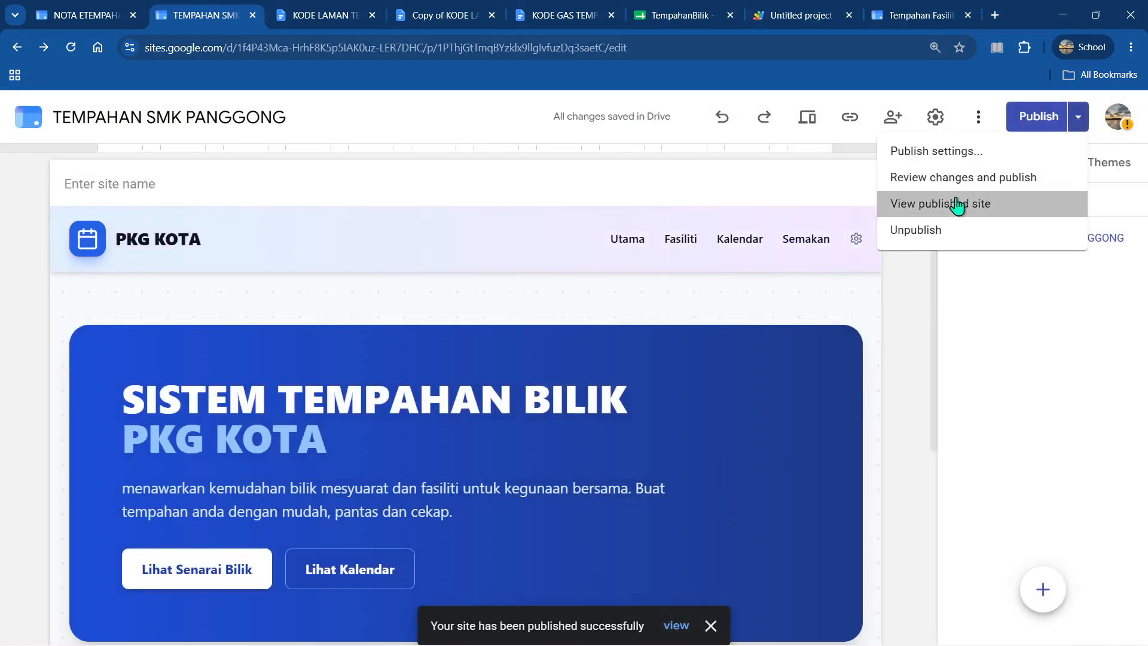
left_click(958, 205)
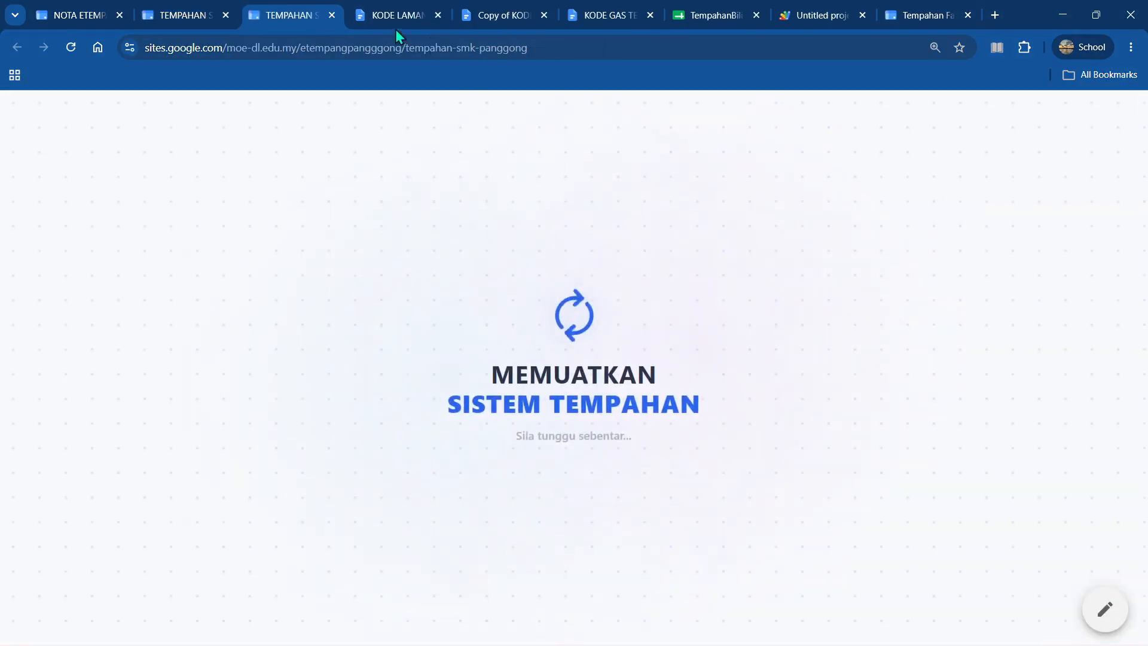
- Close the three code documents, the Untitled project and the Tempahan Fasiliti site, keeping the TempahanBilik spreadsheet open
left_click(421, 14)
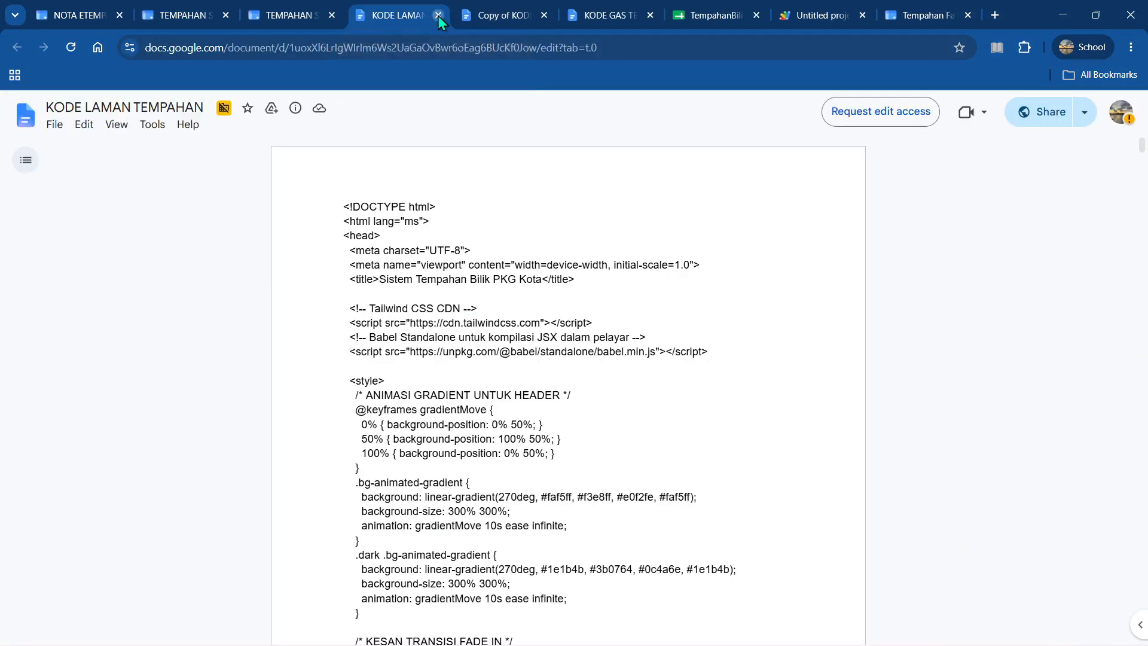
left_click(438, 15)
left_click(439, 14)
left_click(438, 15)
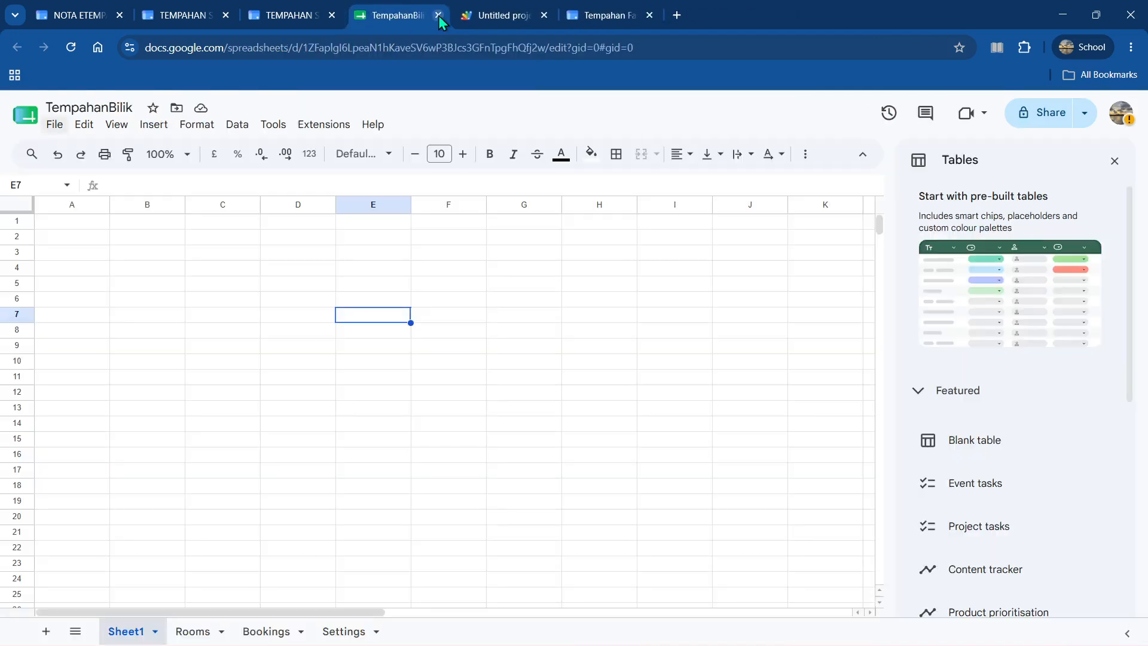
left_click(547, 14)
left_click(547, 15)
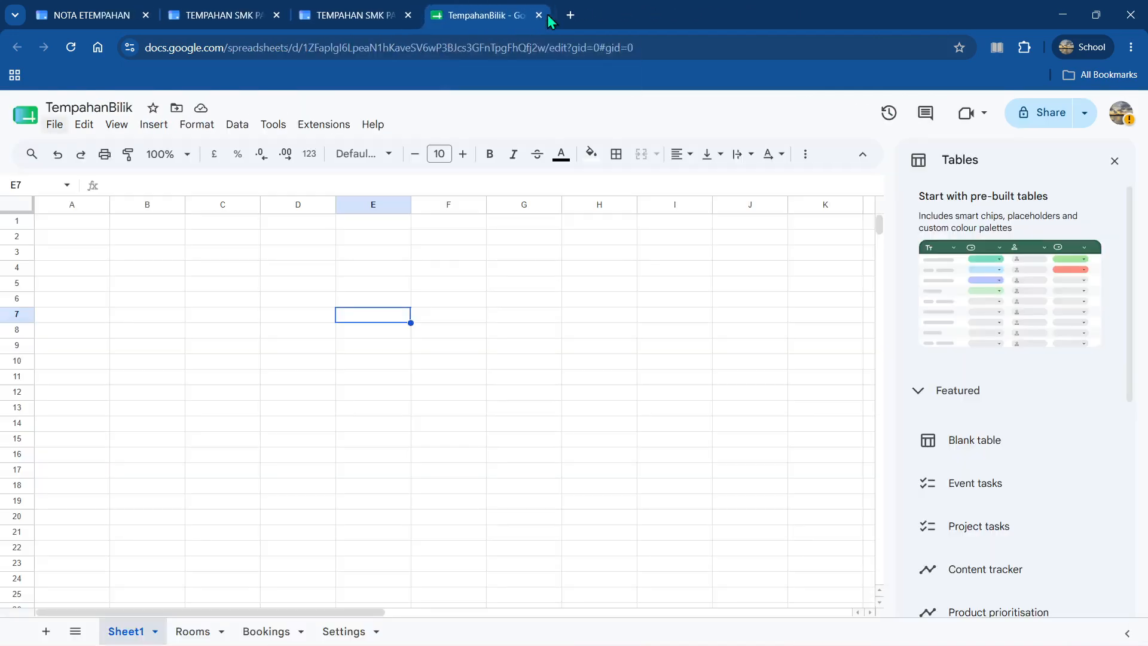
- Examine the published booking site's main page, including the Fasiliti Pilihan and Statistik Semasa sections
left_click(344, 8)
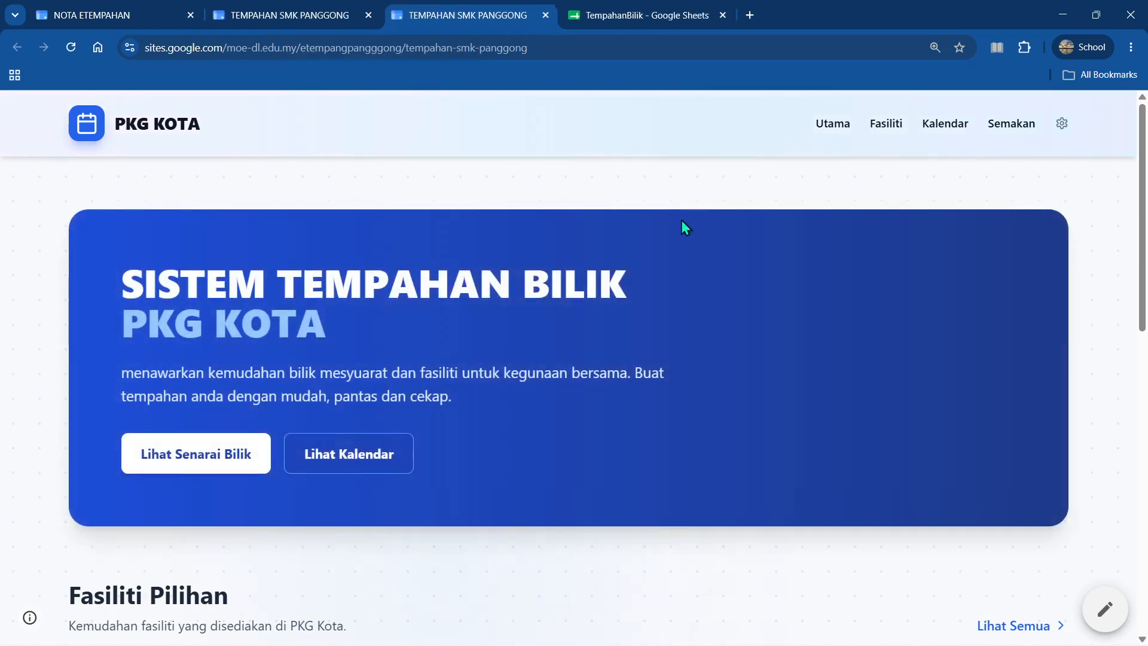
scroll(256, 343, "down", 6)
scroll(679, 359, "down", 6)
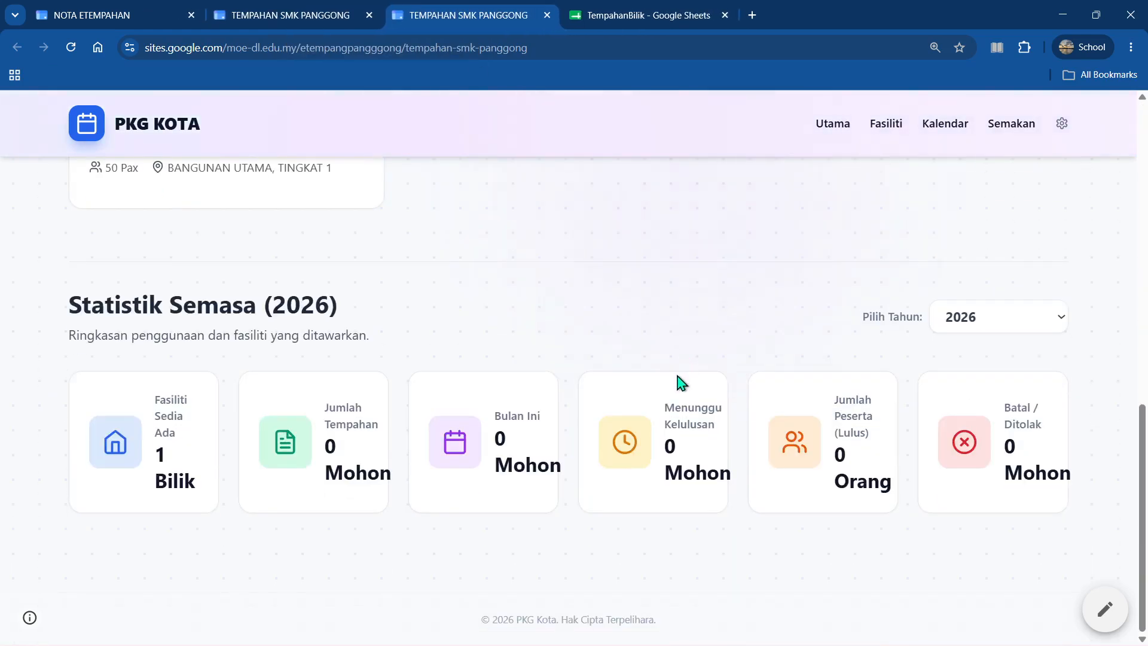
scroll(680, 404, "up", 10)
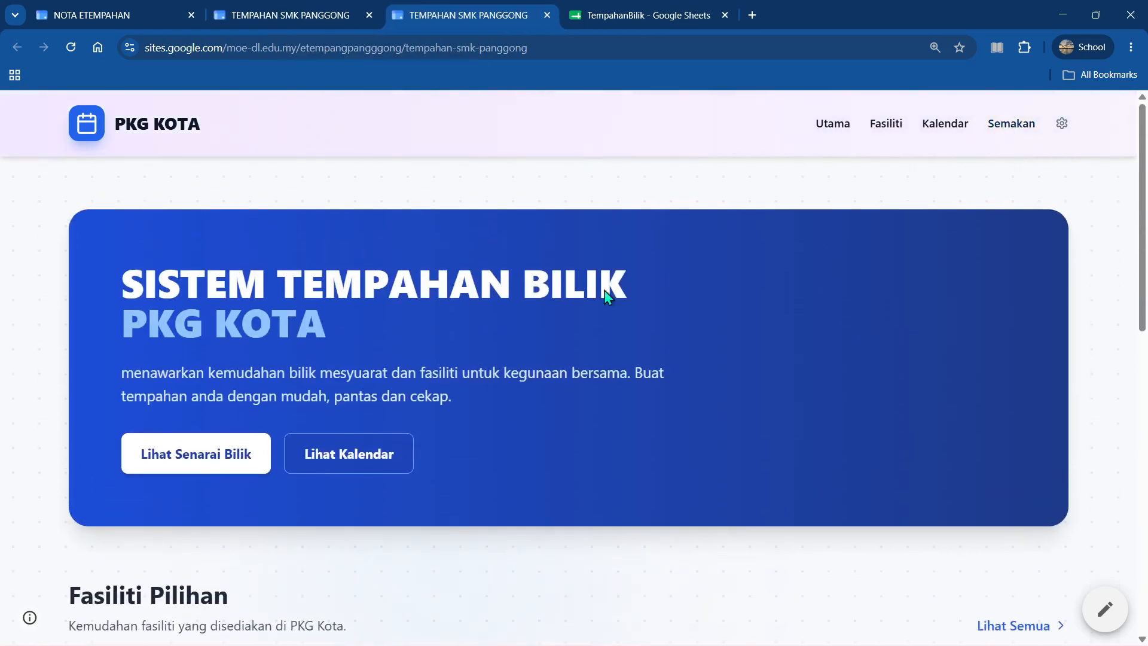
scroll(200, 380, "down", 5)
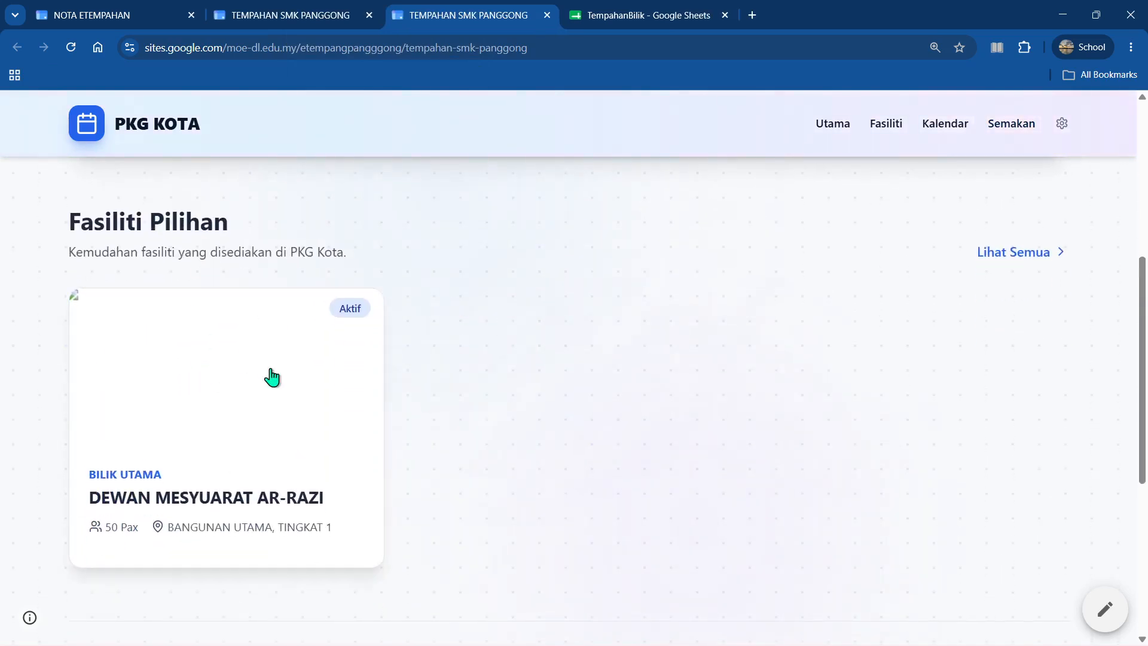
scroll(851, 359, "down", 4)
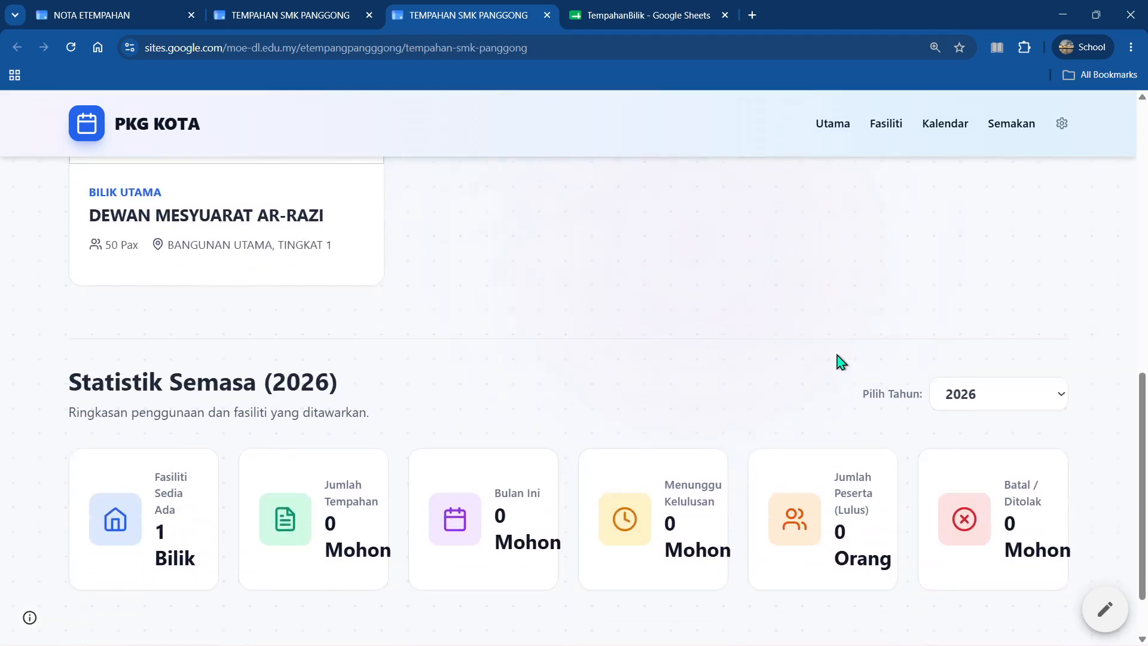
scroll(840, 361, "up", 8)
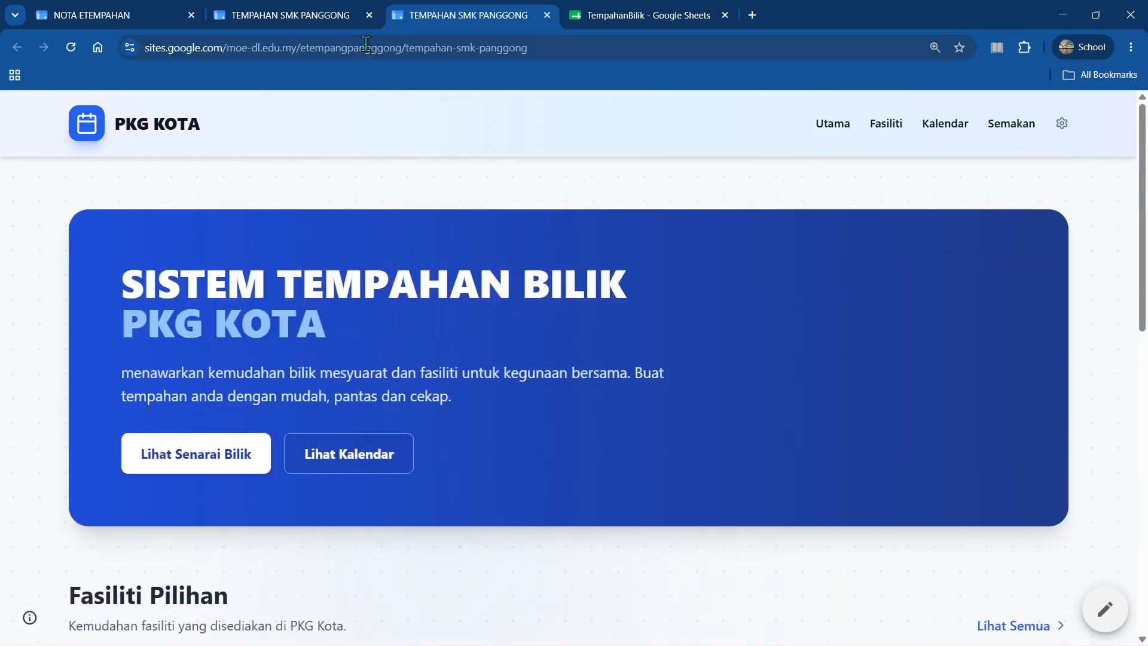